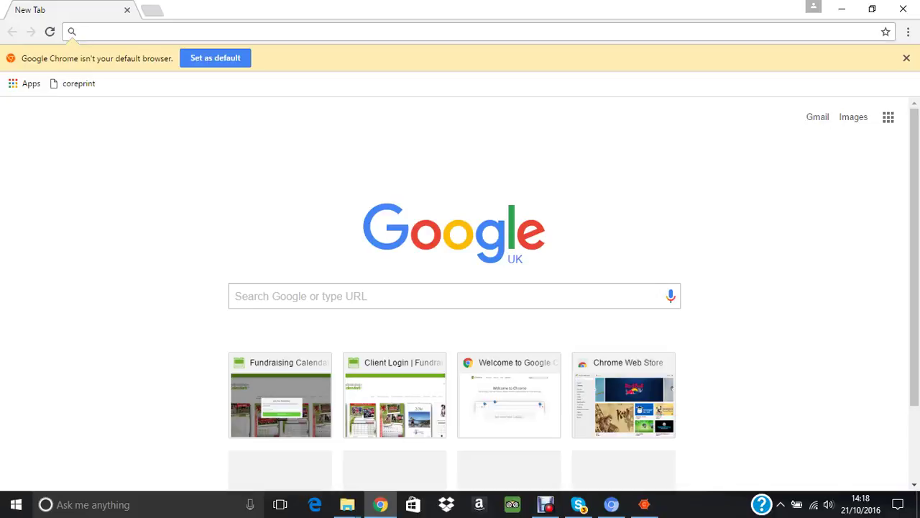
{"action": "type", "text": "www.fundraising-calendars.co.uk"}
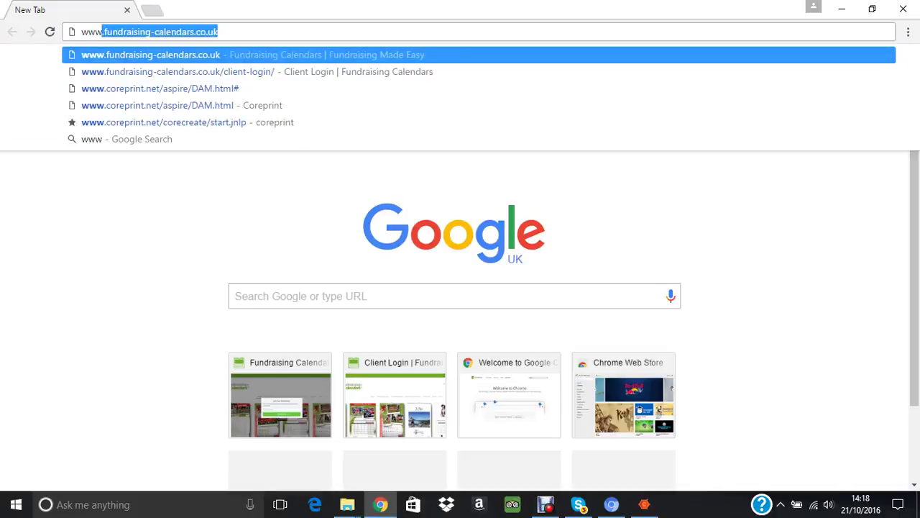
{"action": "key", "text": "Return"}
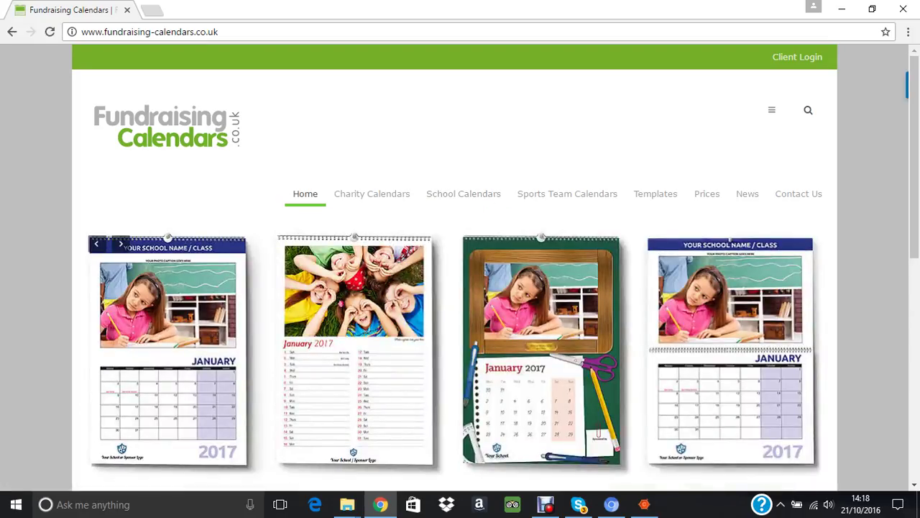
{"action": "scroll", "coordinate": [460, 266], "scroll_direction": "down", "scroll_amount": 5}
{"action": "scroll", "coordinate": [464, 193], "scroll_direction": "up", "scroll_amount": 5}
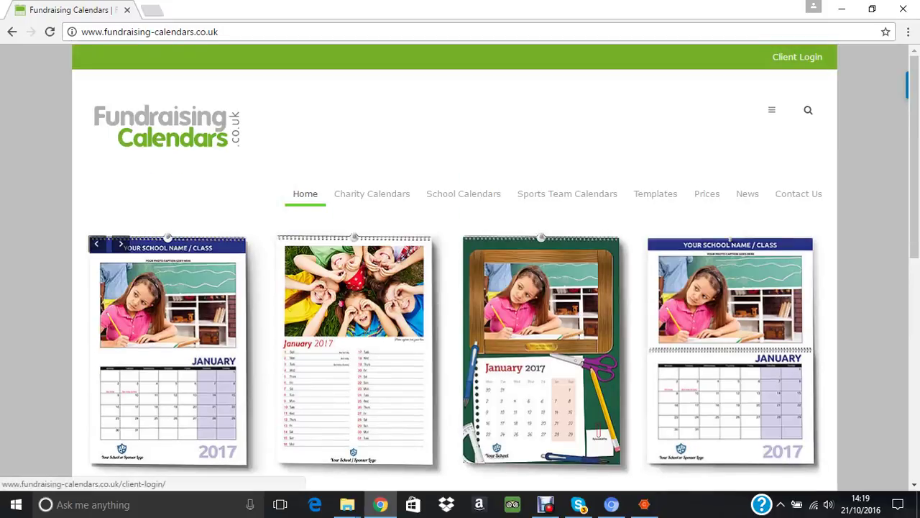
{"action": "left_click", "coordinate": [797, 57]}
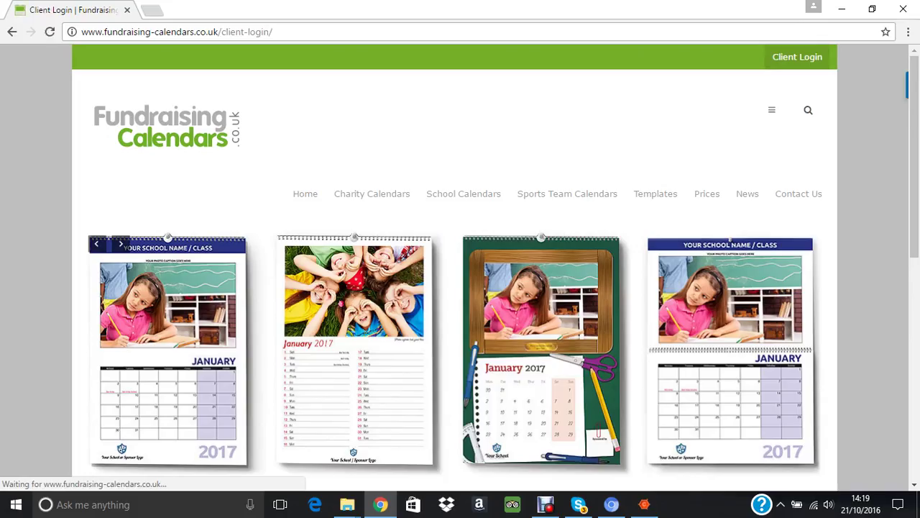
{"action": "scroll", "coordinate": [454, 268], "scroll_direction": "down", "scroll_amount": 5}
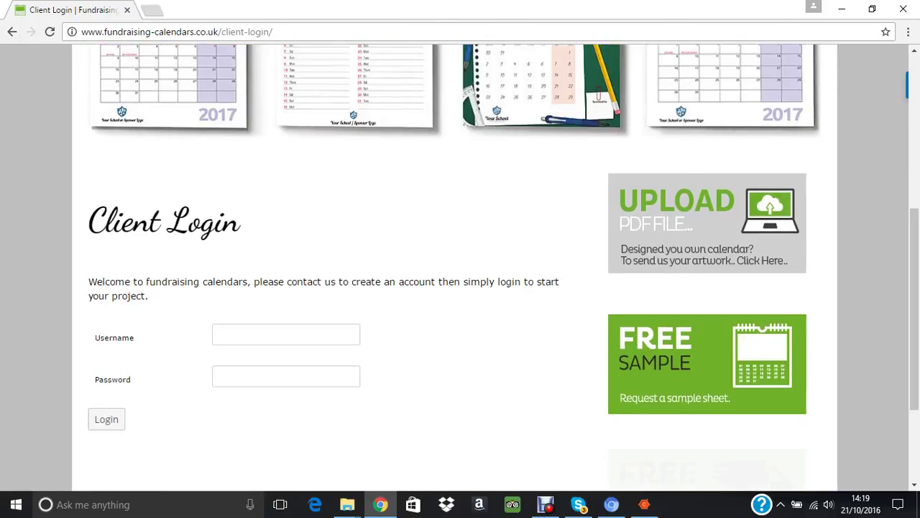
Log in to the client area with the account username and password.
{"action": "left_click", "coordinate": [286, 335]}
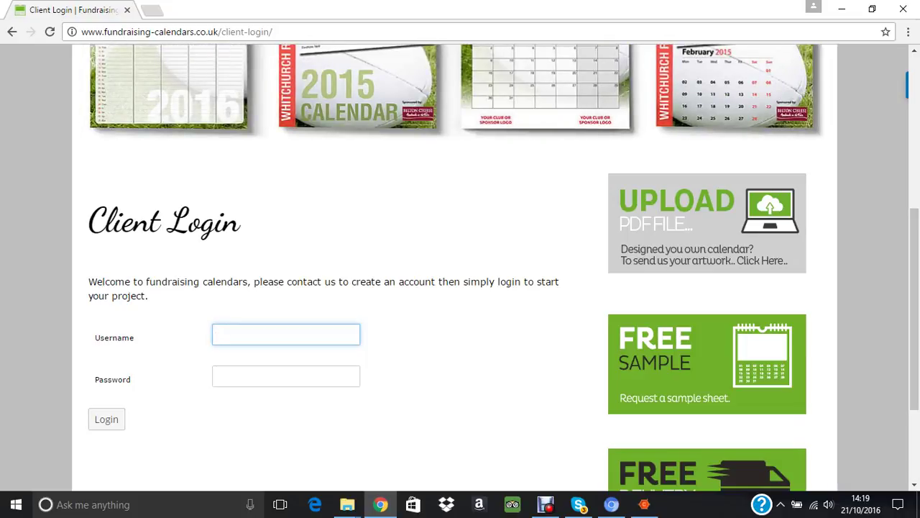
{"action": "type", "text": "cip"}
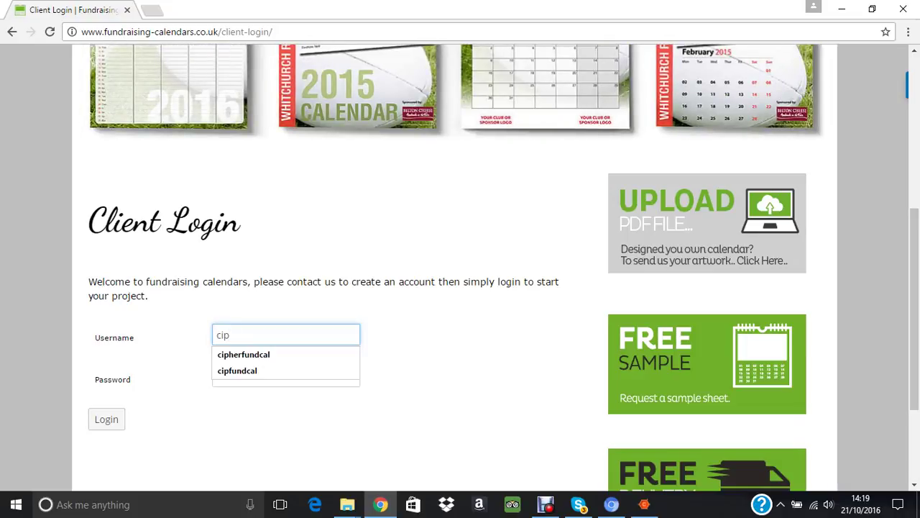
{"action": "key", "text": "Down"}
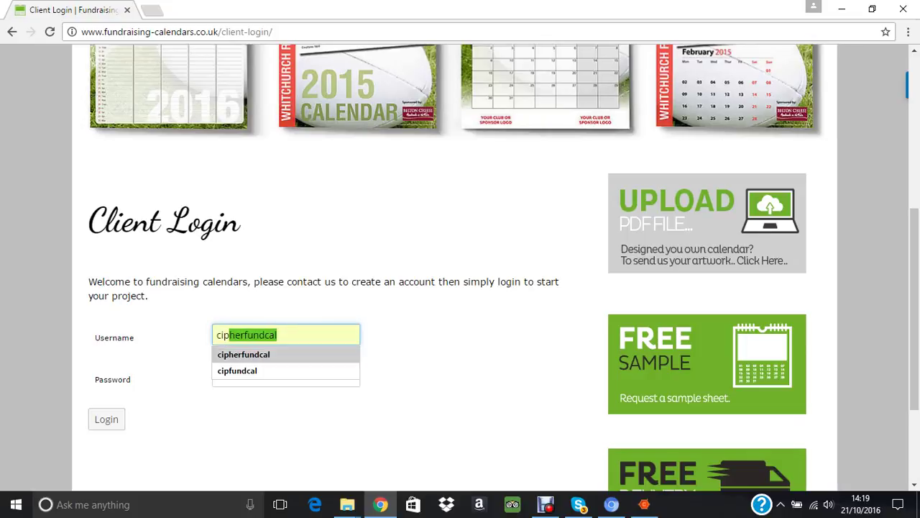
{"action": "key", "text": "Return"}
{"action": "left_click", "coordinate": [218, 376]}
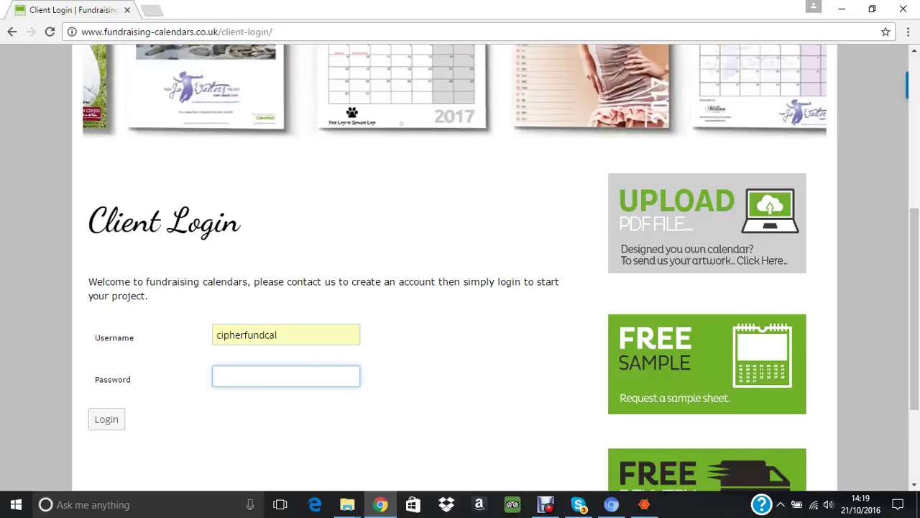
{"action": "type", "text": "••••****"}
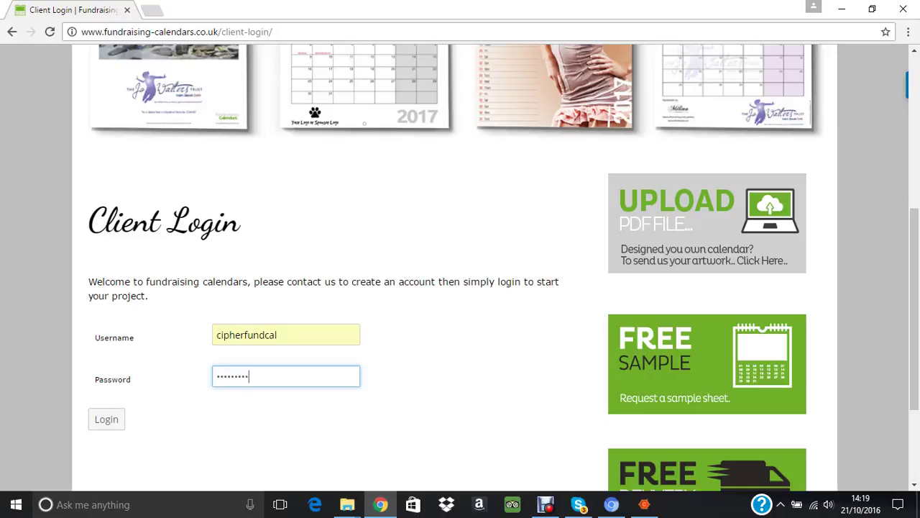
{"action": "left_click", "coordinate": [107, 419]}
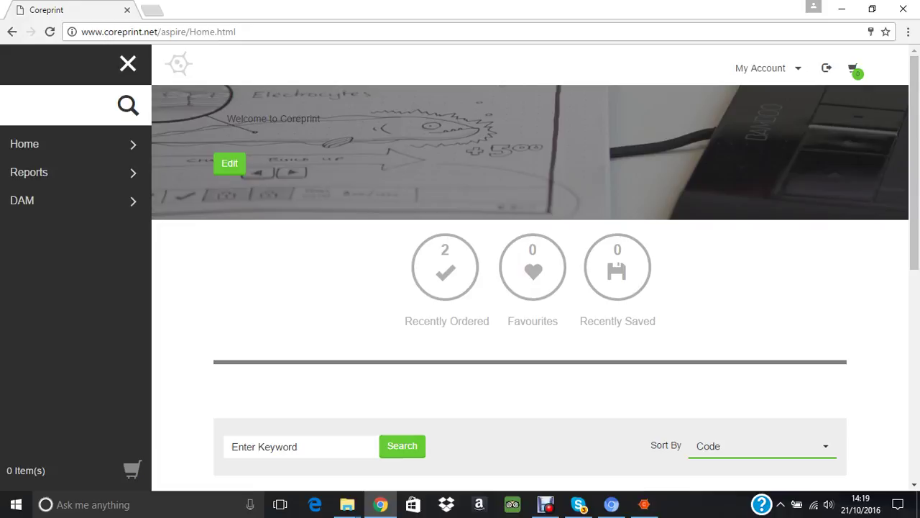
Create a new document from the School Calendar Centre Bound 2 sponsors template.
{"action": "scroll", "coordinate": [575, 363], "scroll_direction": "down", "scroll_amount": 3}
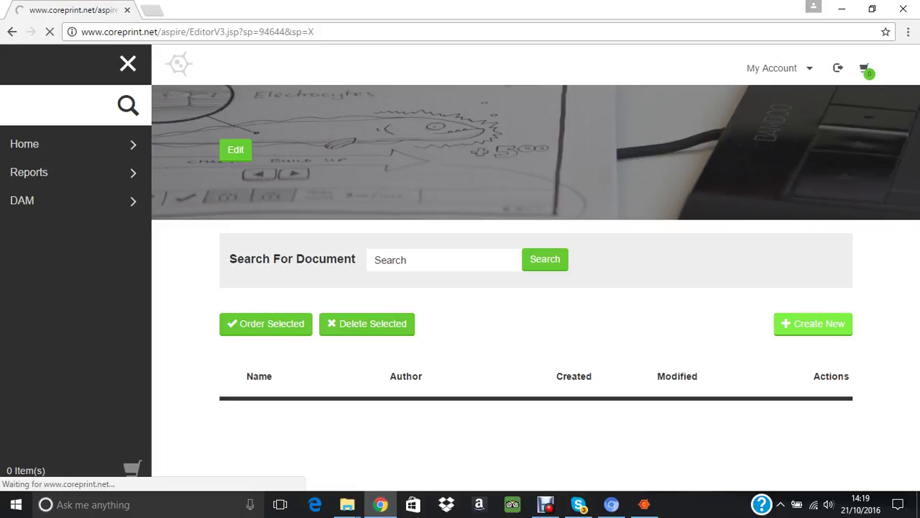
{"action": "scroll", "coordinate": [530, 266], "scroll_direction": "down", "scroll_amount": 2}
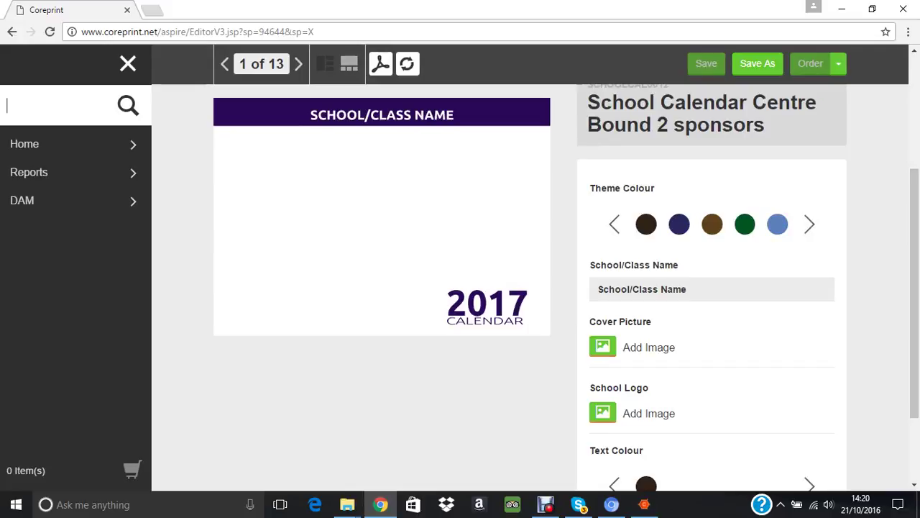
Set the calendar's theme colour to pink and check it on the January and February pages.
{"action": "left_click", "coordinate": [808, 224]}
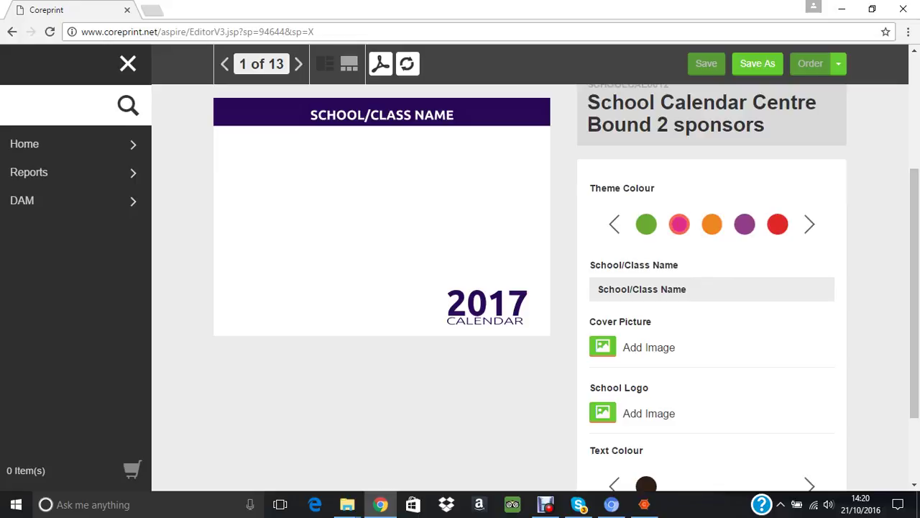
{"action": "left_click", "coordinate": [679, 224]}
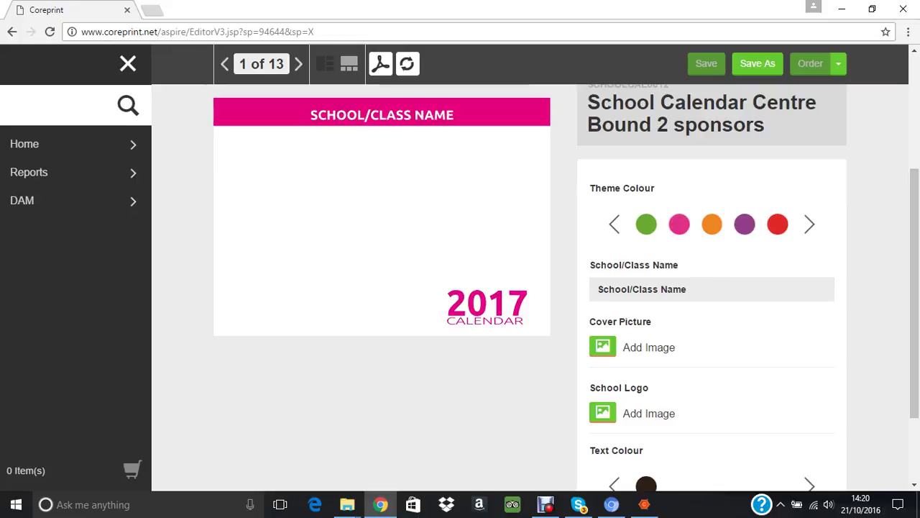
{"action": "left_click", "coordinate": [298, 64]}
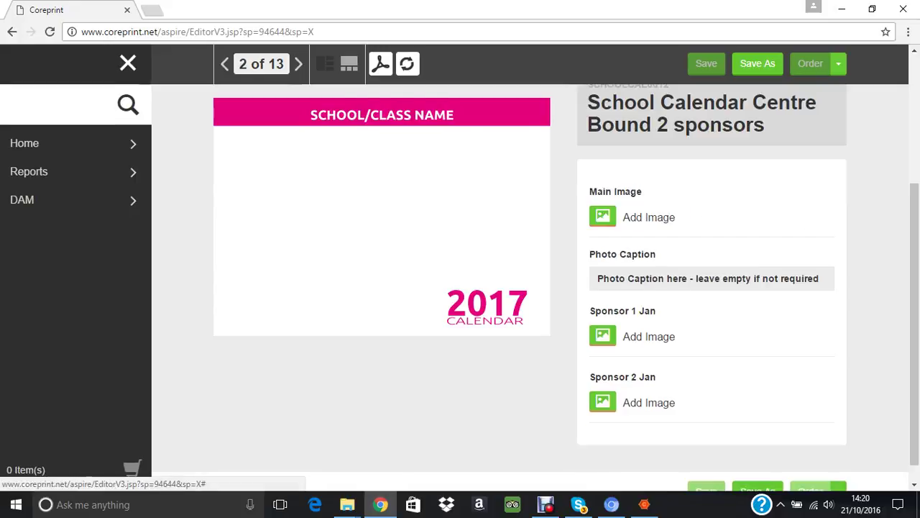
{"action": "left_click", "coordinate": [299, 64]}
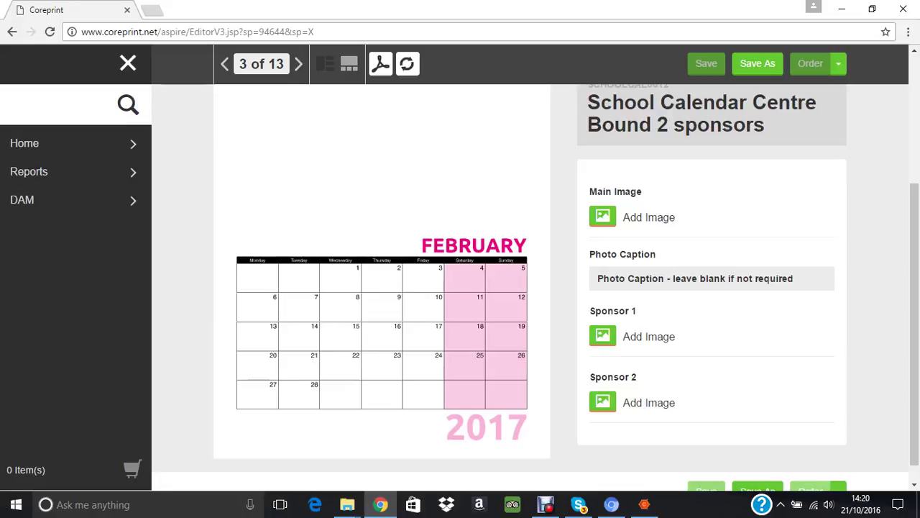
{"action": "scroll", "coordinate": [532, 266], "scroll_direction": "up", "scroll_amount": 3}
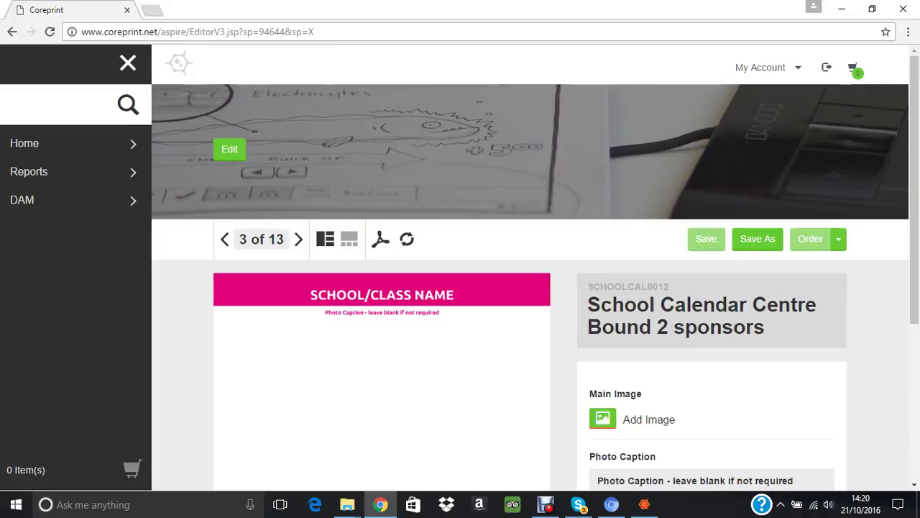
{"action": "scroll", "coordinate": [532, 266], "scroll_direction": "down", "scroll_amount": 5}
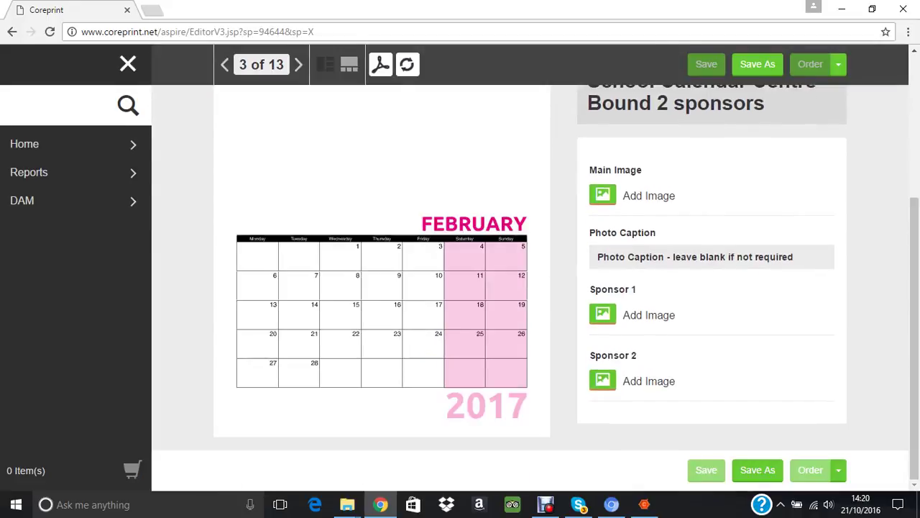
{"action": "scroll", "coordinate": [532, 266], "scroll_direction": "up", "scroll_amount": 3}
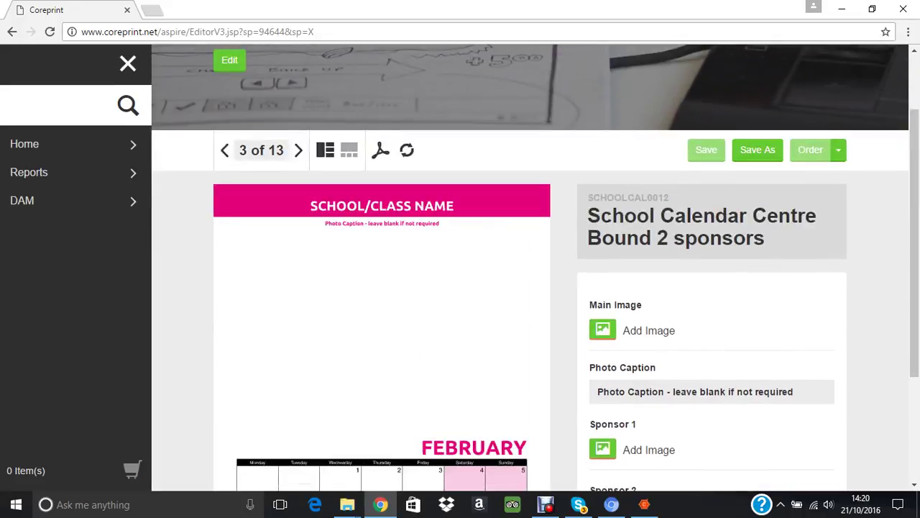
Return to the cover page and set the theme colour to dark blue.
{"action": "left_click", "coordinate": [224, 149]}
{"action": "left_click", "coordinate": [224, 149]}
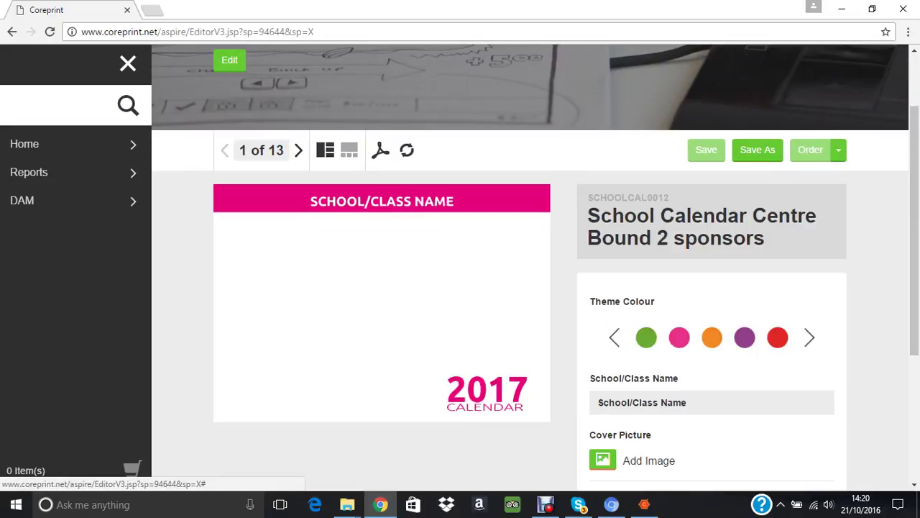
{"action": "scroll", "coordinate": [532, 266], "scroll_direction": "down", "scroll_amount": 2}
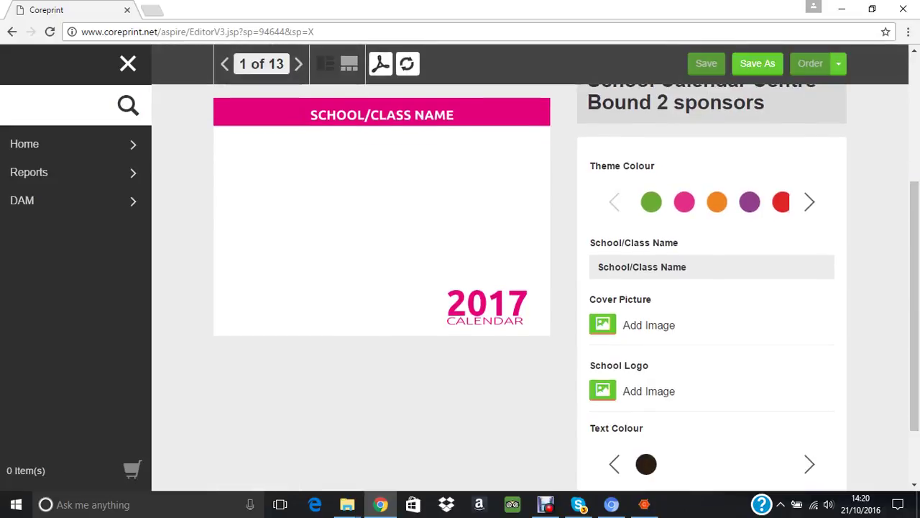
{"action": "left_click", "coordinate": [679, 202]}
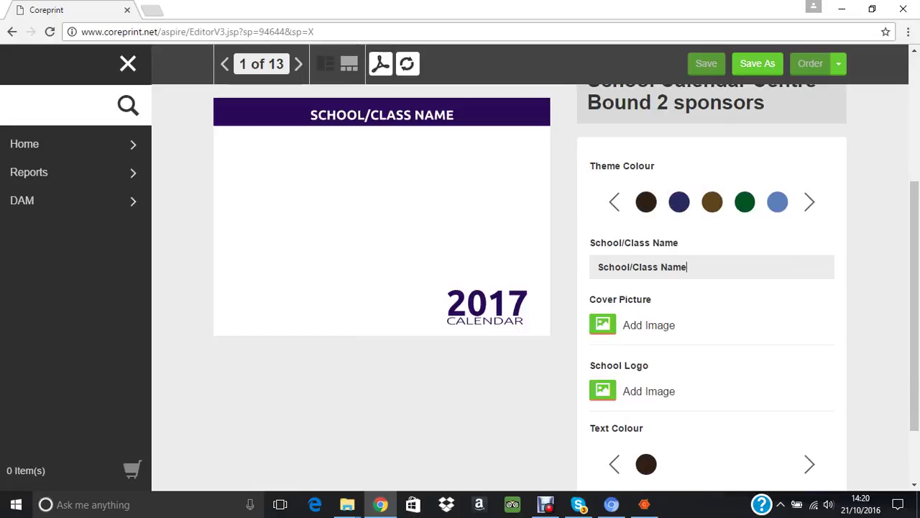
Set the school/class name to "whitchurch infants school" and refresh the cover preview.
{"action": "left_click_drag", "start_coordinate": [686, 267], "coordinate": [597, 267]}
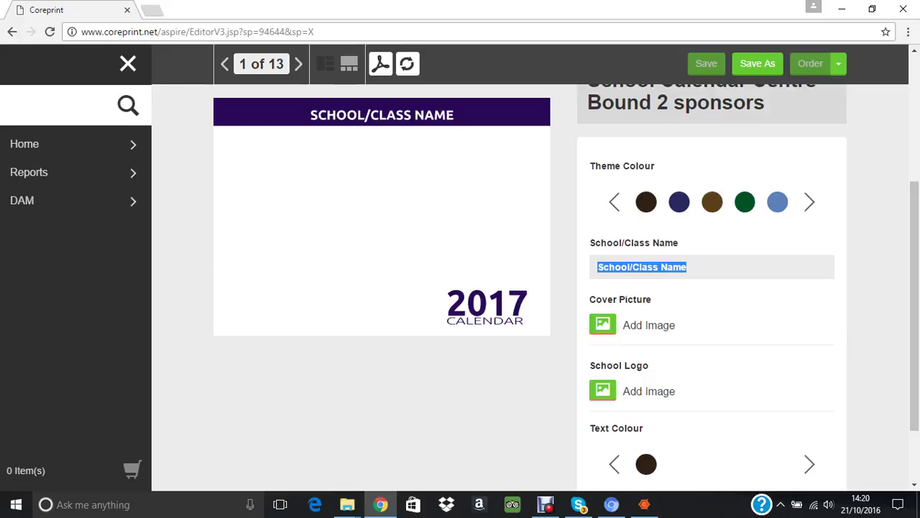
{"action": "type", "text": "whitchu"}
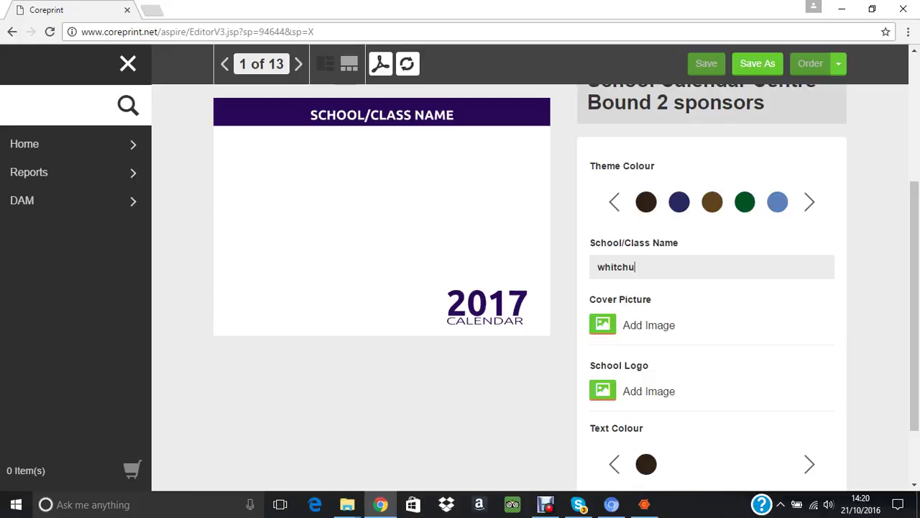
{"action": "type", "text": "rch infants school"}
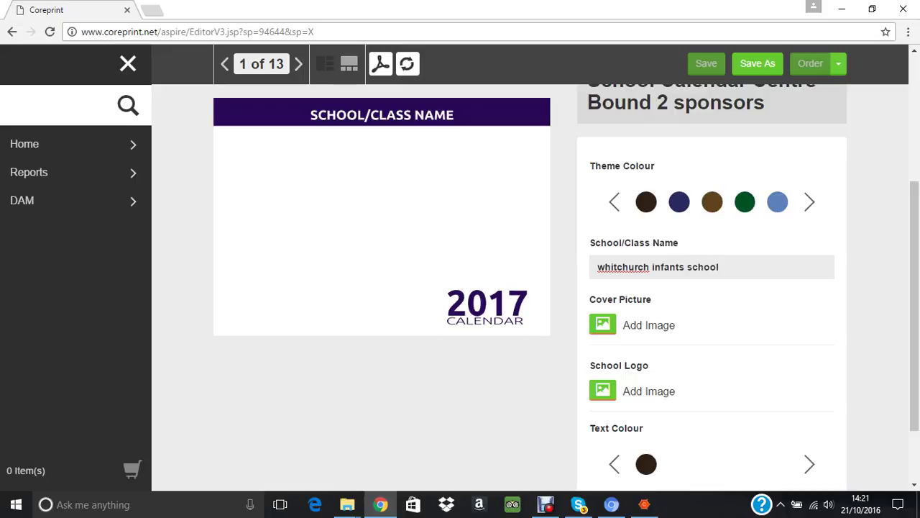
{"action": "left_click", "coordinate": [407, 64]}
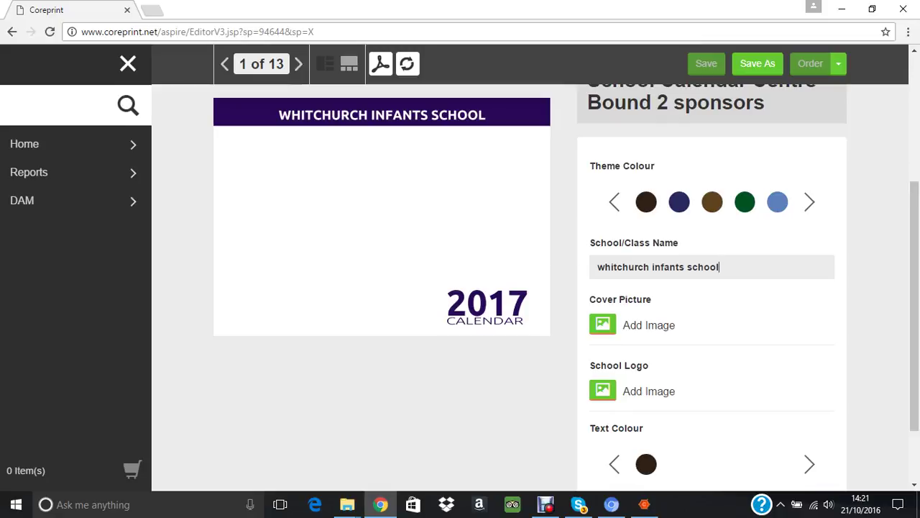
Replace the school/class name with "whitchurch Primary School" entered twice without a space between, and refresh the cover preview.
{"action": "key", "text": "ctrl+a"}
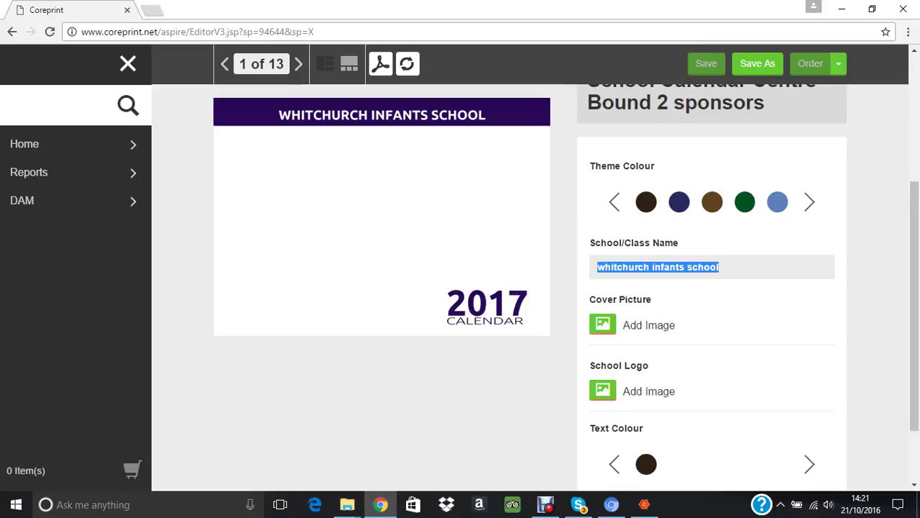
{"action": "type", "text": "whitchurch Primary School"}
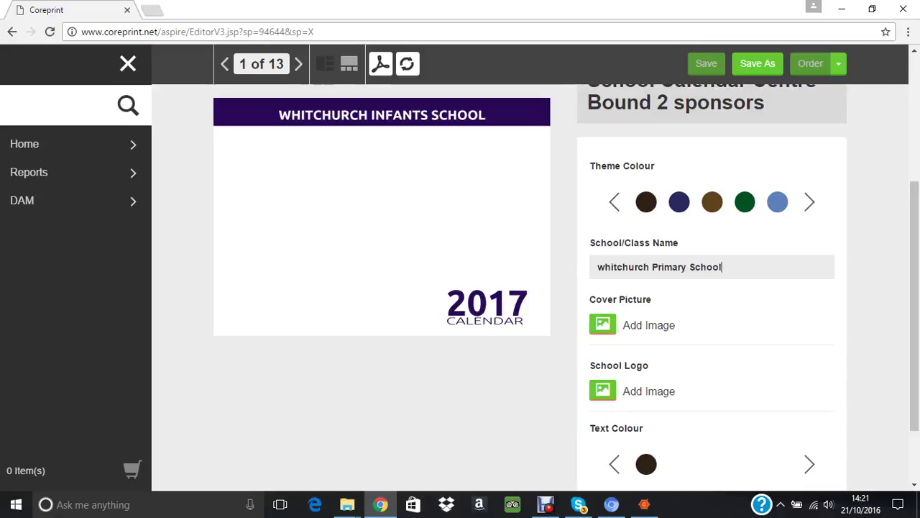
{"action": "type", "text": "whitchurch Primary School"}
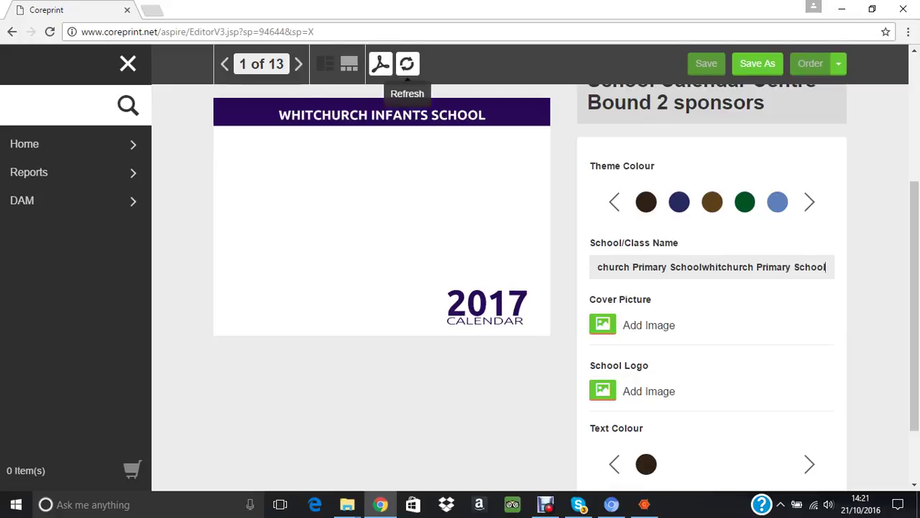
{"action": "left_click", "coordinate": [406, 64]}
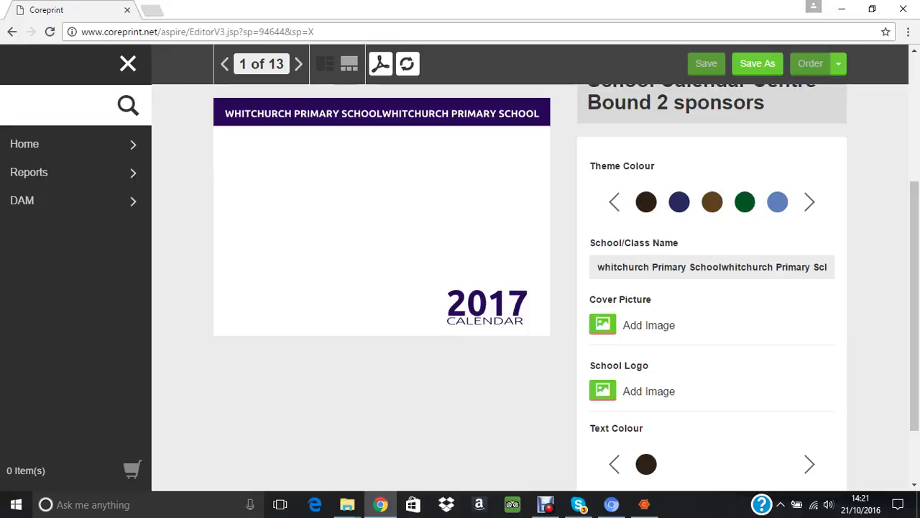
Replace the entire school/class name with "school" and refresh the cover preview.
{"action": "left_click_drag", "start_coordinate": [821, 266], "coordinate": [597, 267]}
{"action": "key", "text": "BackSpace"}
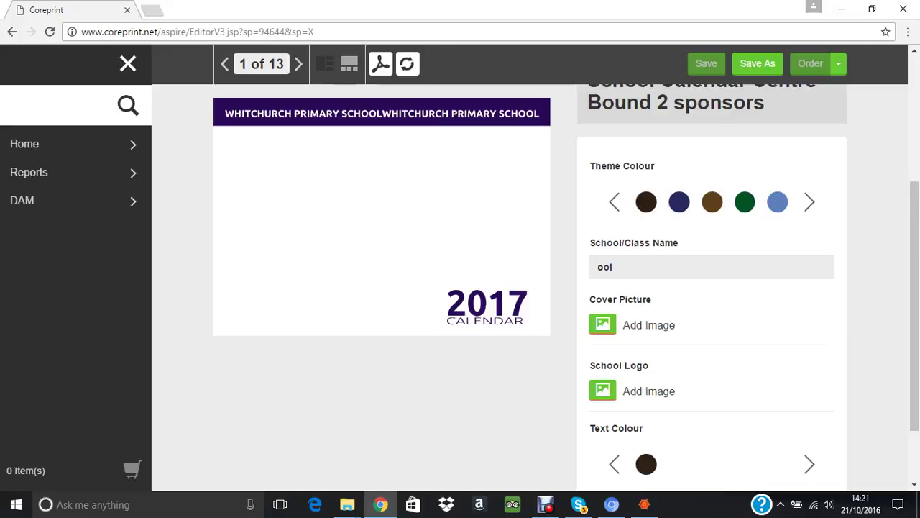
{"action": "key", "text": "ctrl+a"}
{"action": "type", "text": "school"}
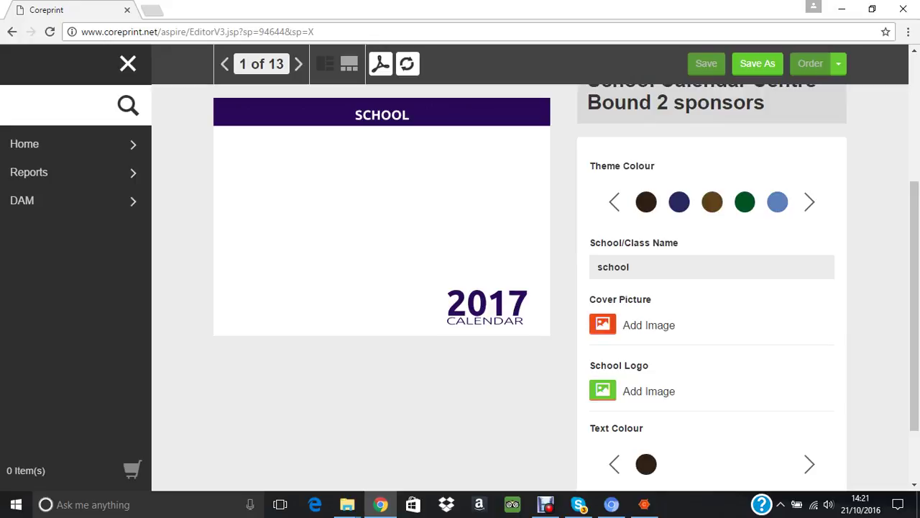
Upload kids-in-school.jpg from the calendar test folder to the image library for the cover picture.
{"action": "left_click", "coordinate": [602, 324]}
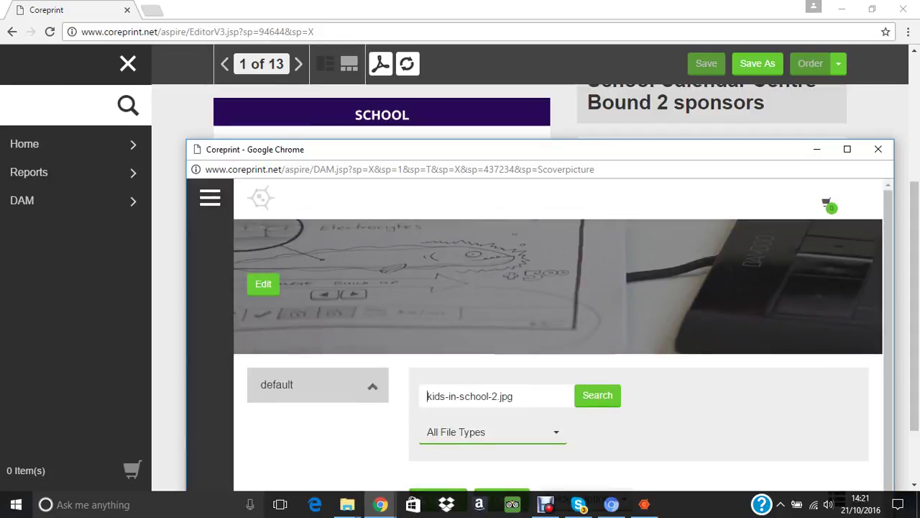
{"action": "left_click_drag", "start_coordinate": [540, 149], "coordinate": [504, 53]}
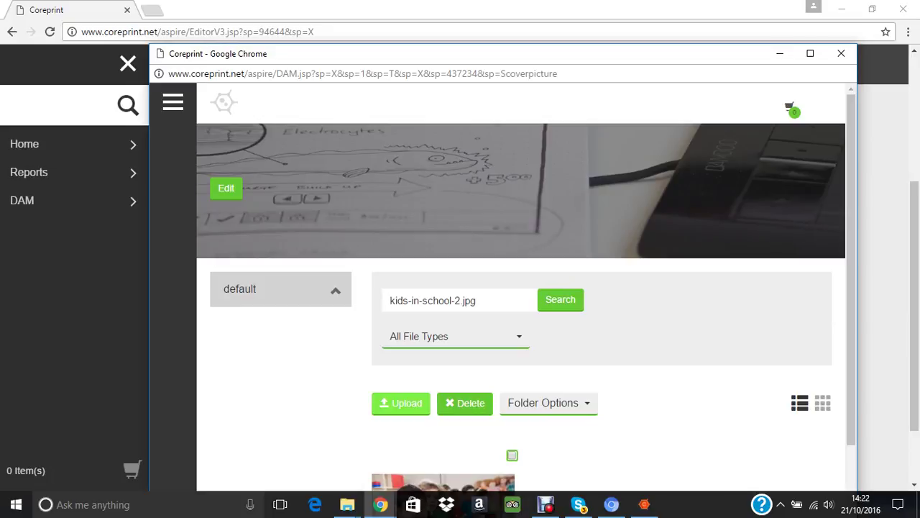
{"action": "left_click", "coordinate": [400, 403]}
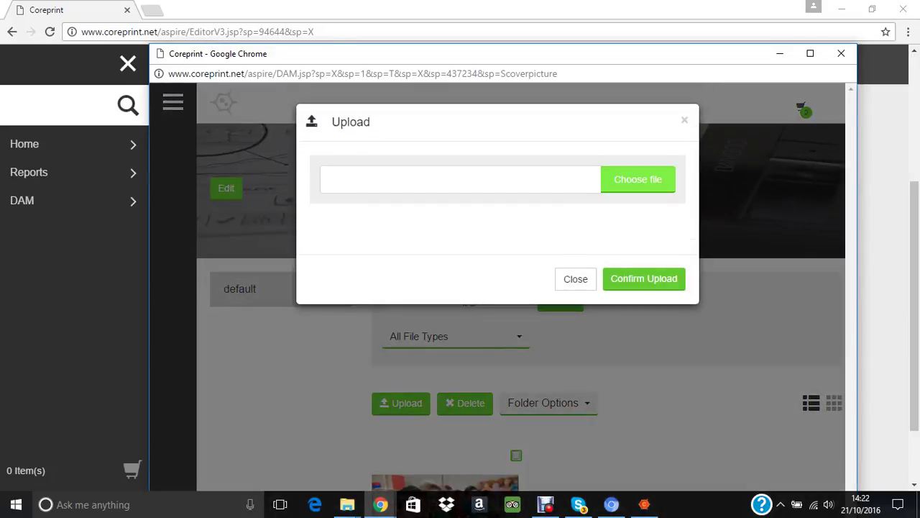
{"action": "left_click", "coordinate": [637, 179]}
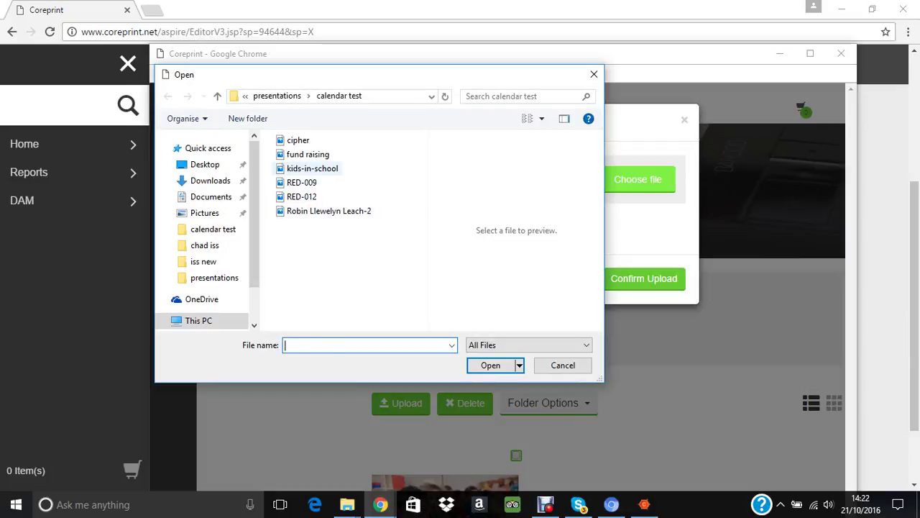
{"action": "left_click", "coordinate": [312, 168]}
{"action": "key", "text": "Return"}
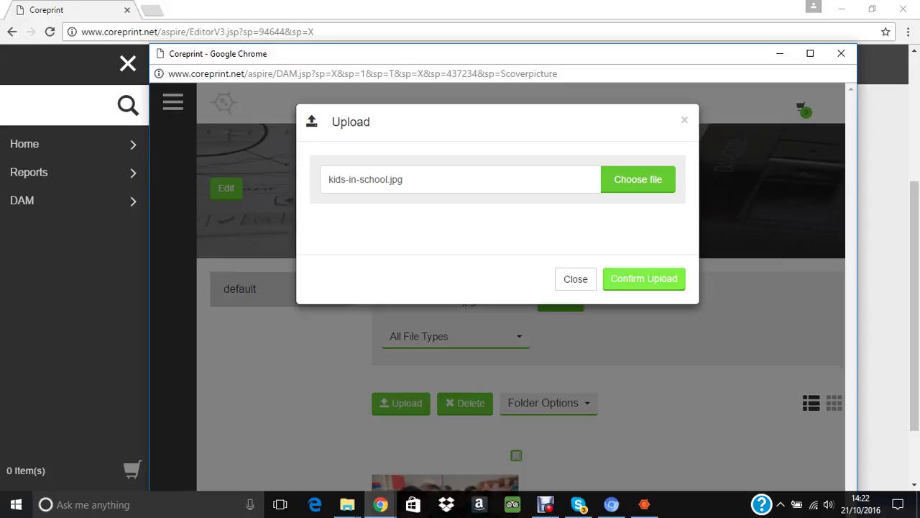
{"action": "left_click", "coordinate": [644, 278]}
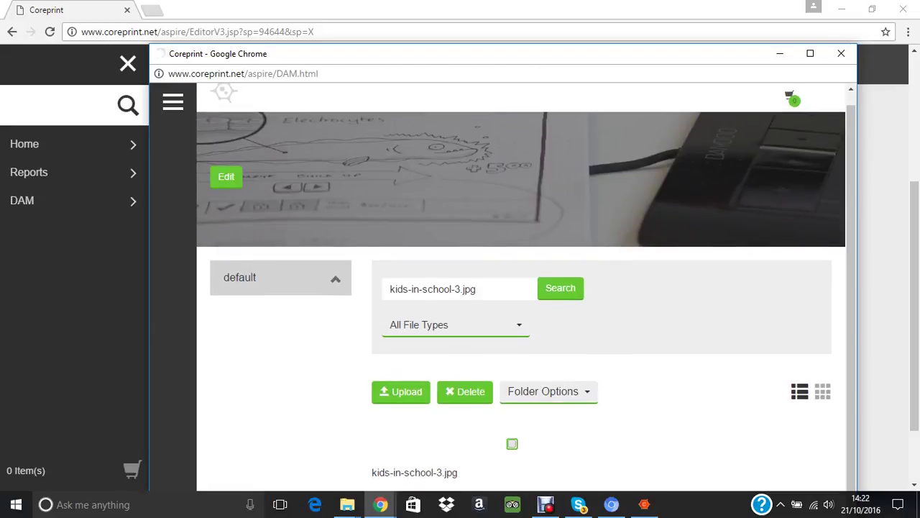
Crop the uploaded kids-in-school image to a full-width 2718 x 1451 area starting at Y 91, and use it as the cover picture.
{"action": "scroll", "coordinate": [526, 300], "scroll_direction": "down", "scroll_amount": 2}
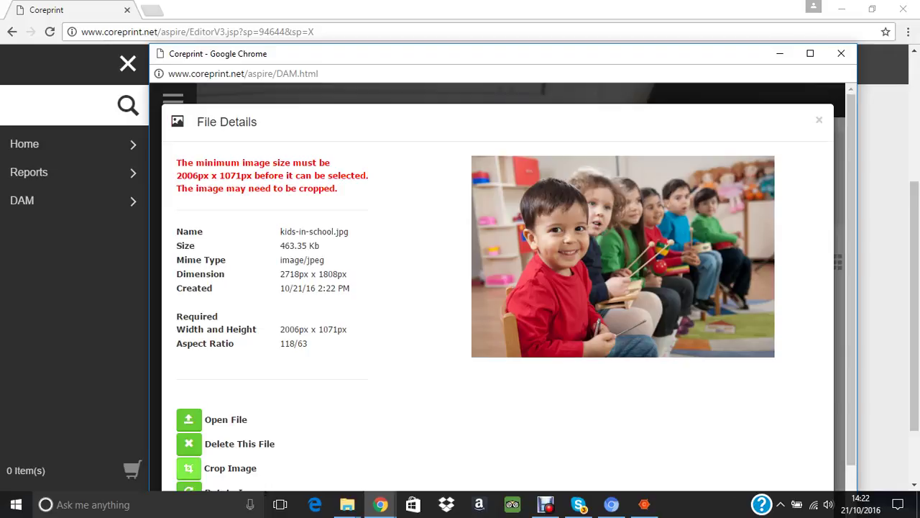
{"action": "left_click", "coordinate": [216, 468]}
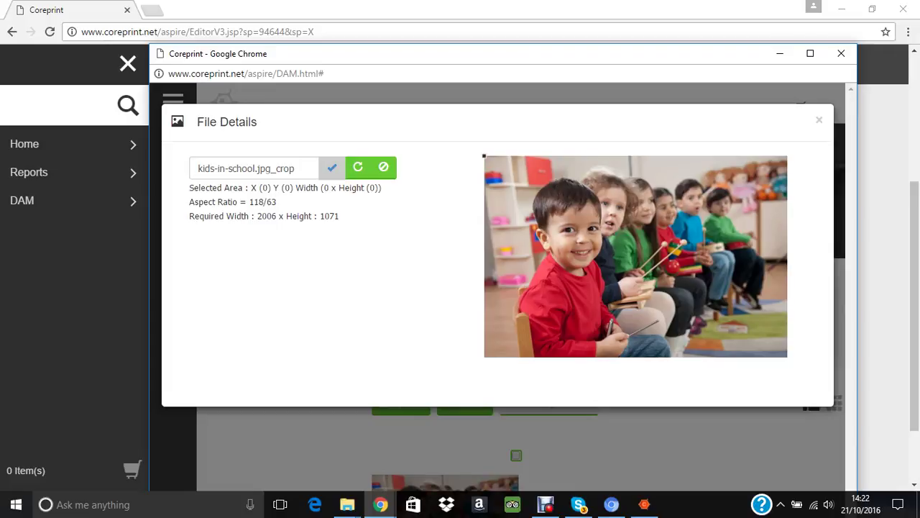
{"action": "left_click_drag", "start_coordinate": [484, 156], "coordinate": [811, 317]}
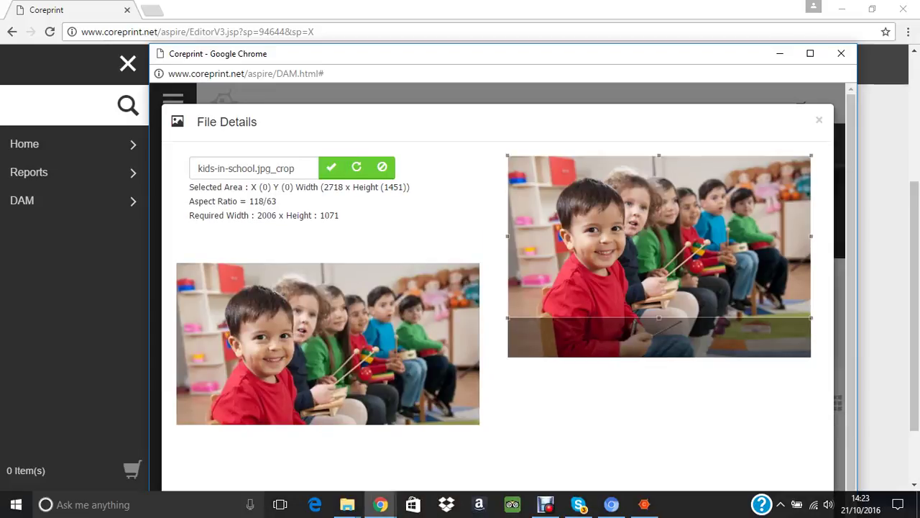
{"action": "mouse_move", "coordinate": [660, 236]}
{"action": "left_mouse_down"}
{"action": "mouse_move", "coordinate": [659, 258]}
{"action": "mouse_move", "coordinate": [658, 246]}
{"action": "left_mouse_up"}
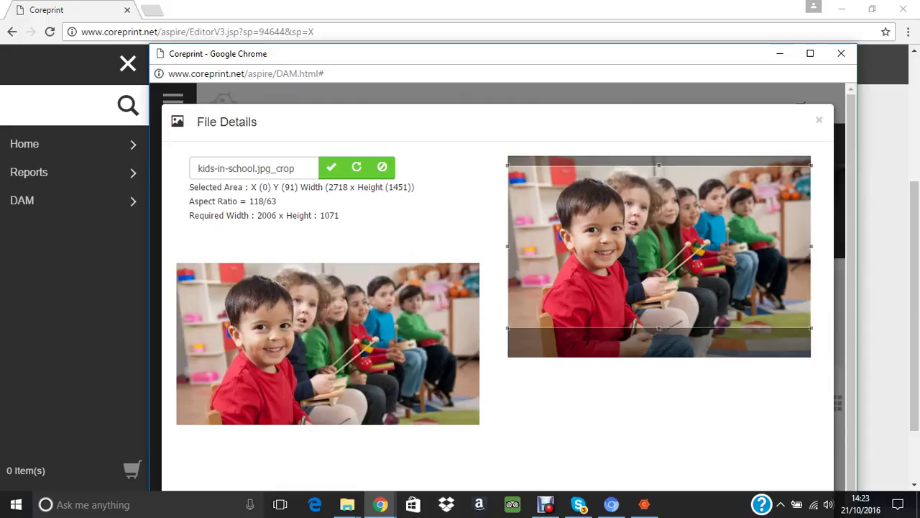
{"action": "left_click", "coordinate": [332, 167]}
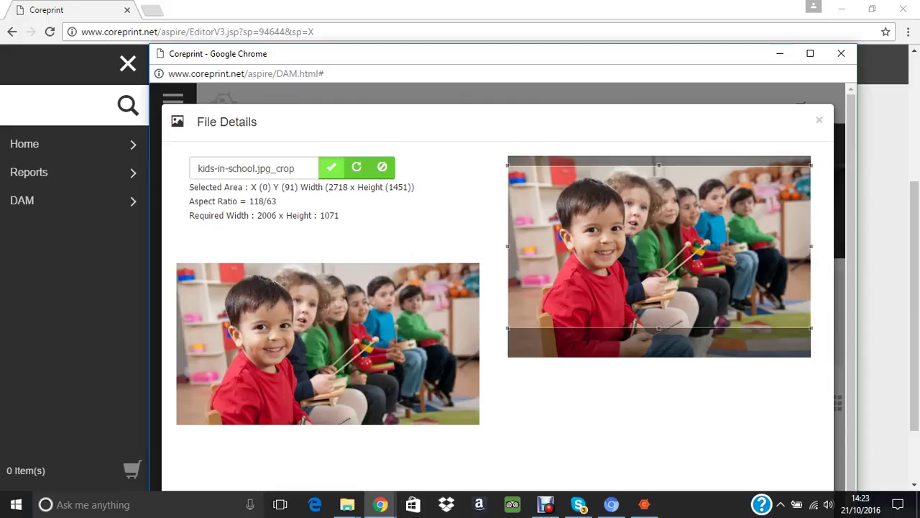
{"action": "key", "text": "Return"}
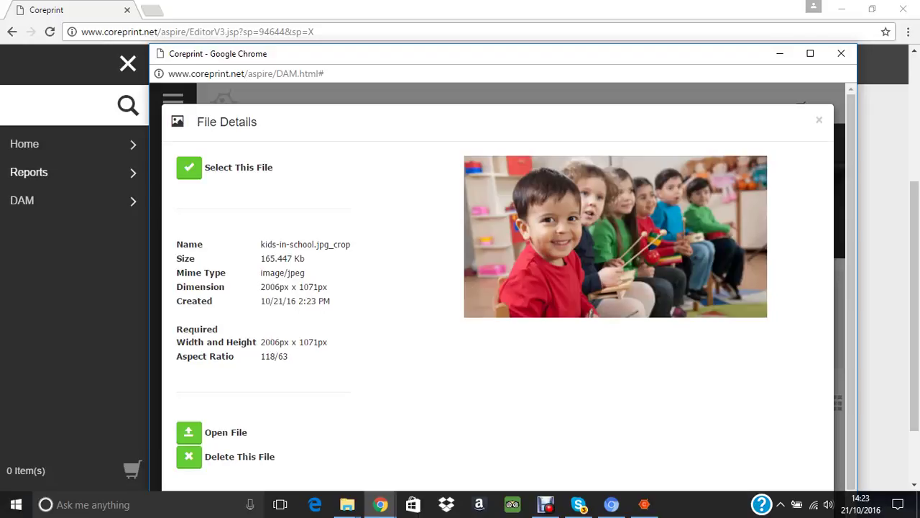
{"action": "left_click", "coordinate": [189, 168]}
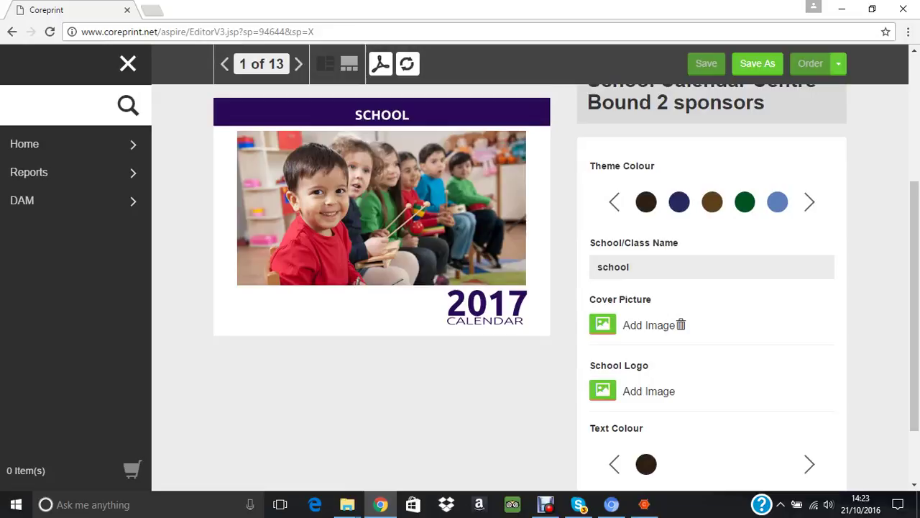
Upload the "fund raising" image and use it as the school logo, and choose white as the text colour.
{"action": "scroll", "coordinate": [616, 360], "scroll_direction": "down", "scroll_amount": 1}
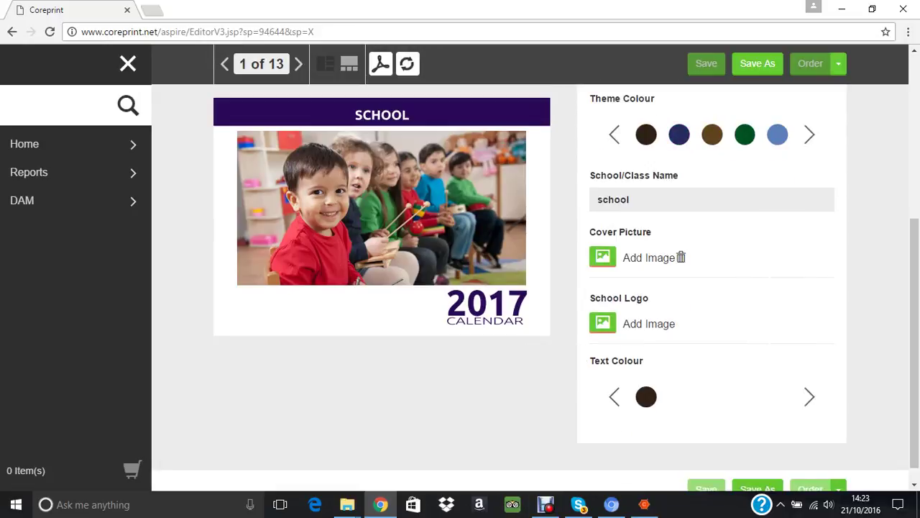
{"action": "left_click", "coordinate": [603, 322]}
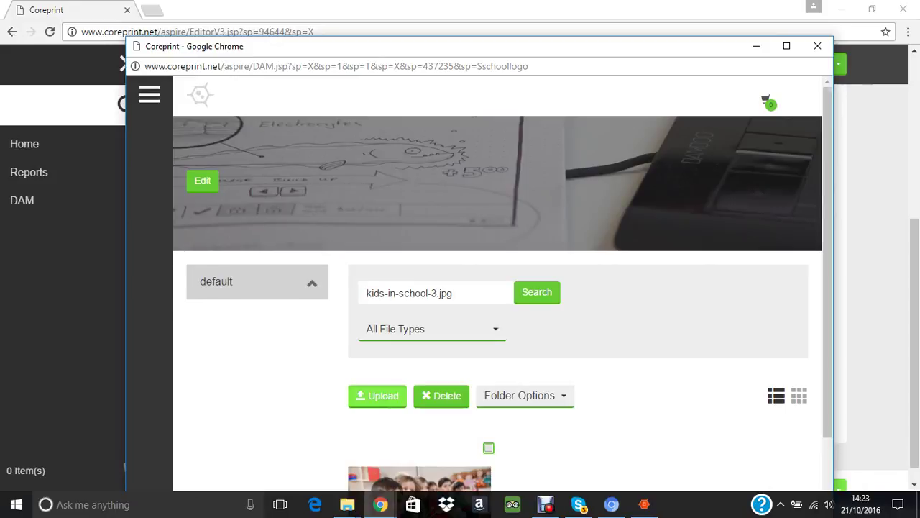
{"action": "left_click", "coordinate": [378, 395]}
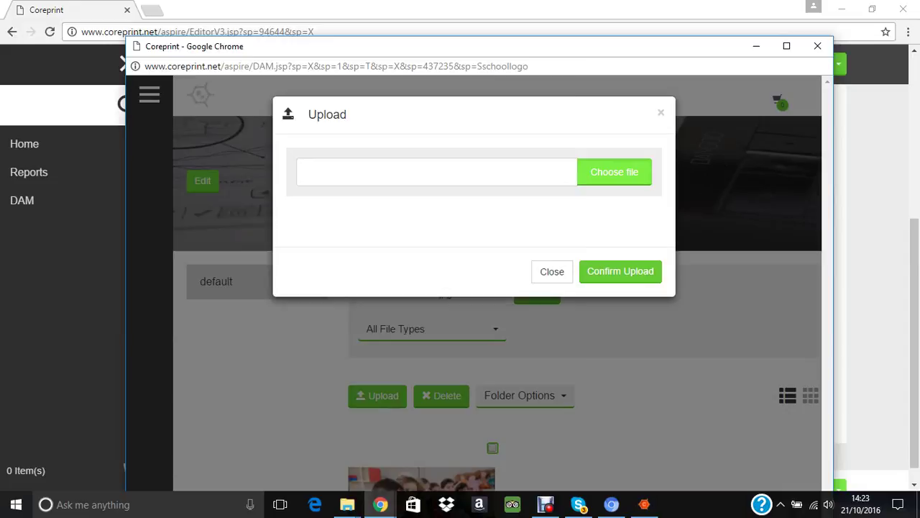
{"action": "left_click", "coordinate": [614, 164]}
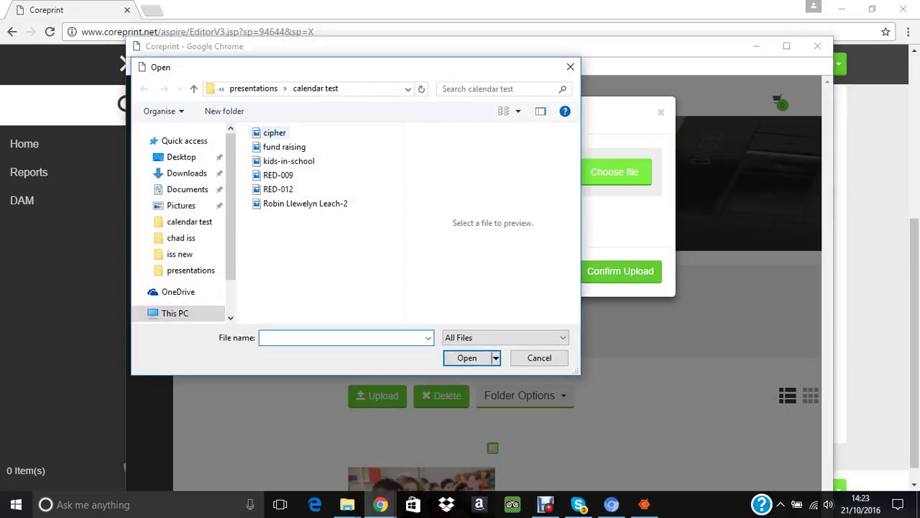
{"action": "left_click", "coordinate": [284, 146]}
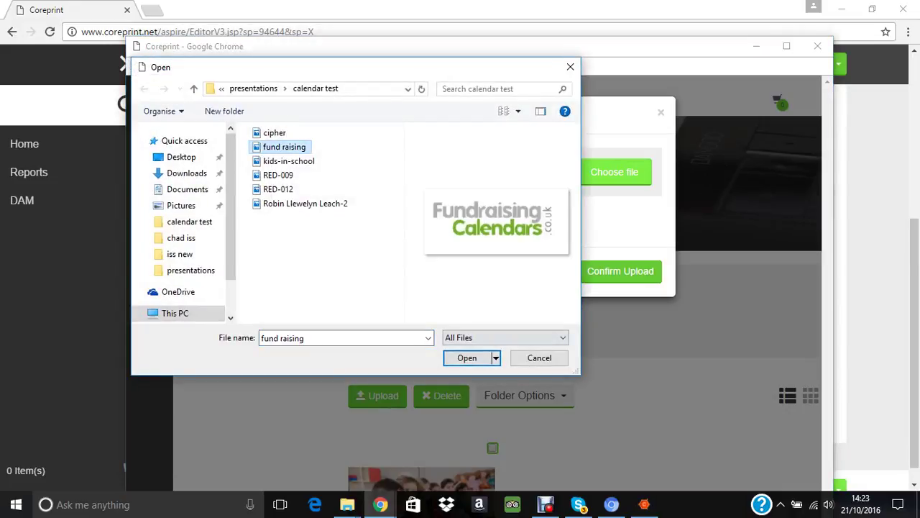
{"action": "left_click", "coordinate": [466, 357]}
{"action": "left_click", "coordinate": [620, 271]}
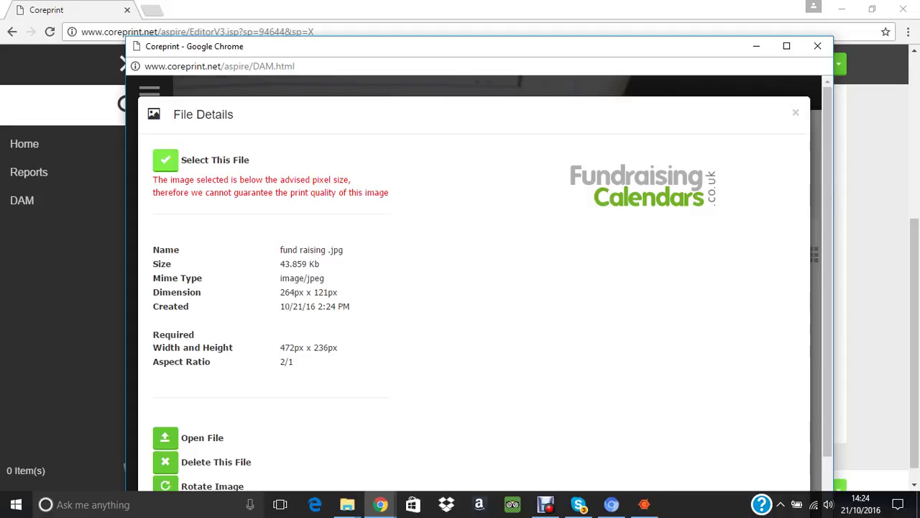
{"action": "left_click", "coordinate": [166, 160]}
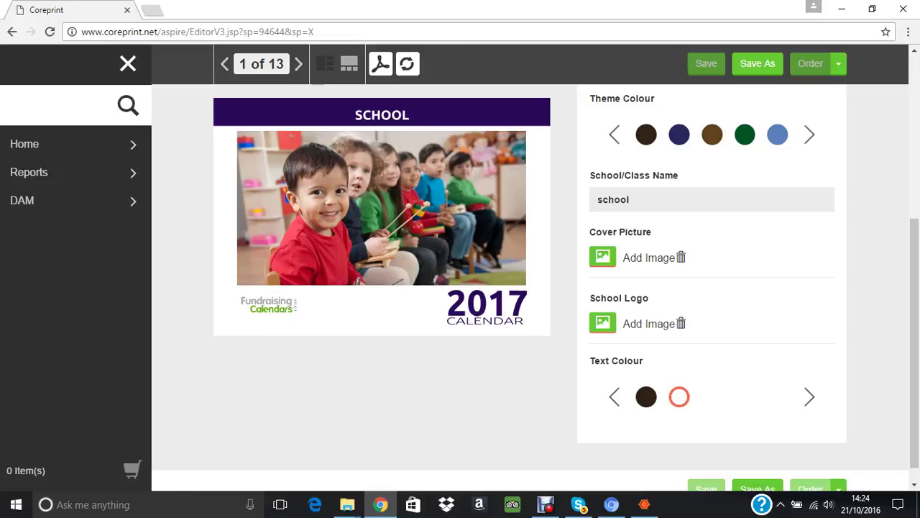
{"action": "left_click", "coordinate": [678, 397]}
On the January page, upload kids-in-school.jpg from the calendar test folder for the main image.
{"action": "left_click", "coordinate": [299, 64]}
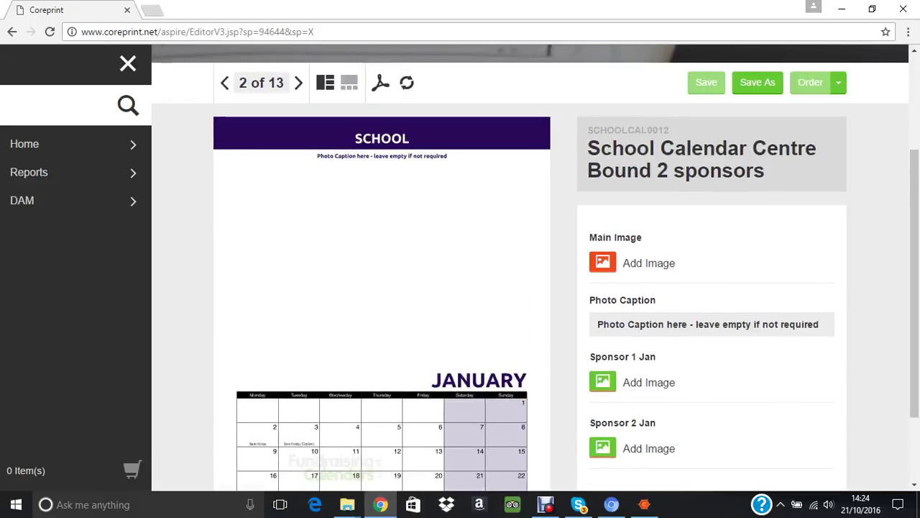
{"action": "left_click", "coordinate": [602, 262]}
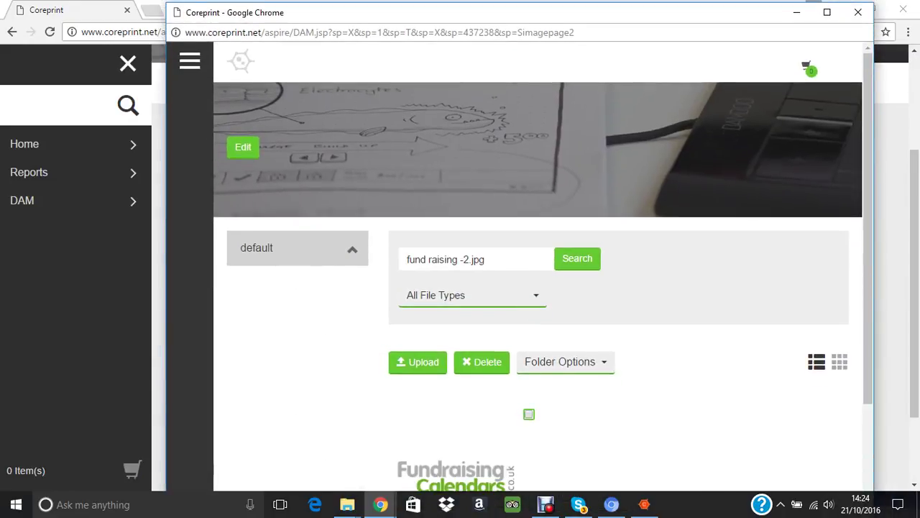
{"action": "left_click", "coordinate": [418, 361]}
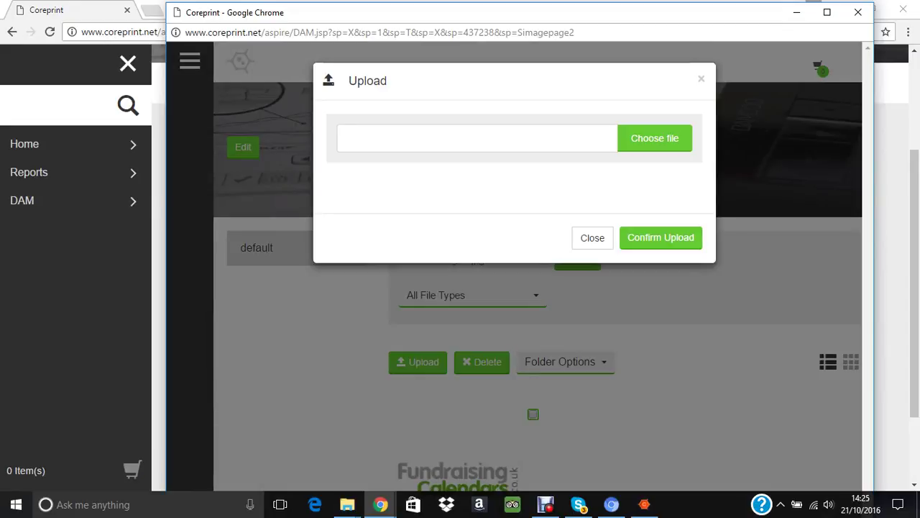
{"action": "left_click", "coordinate": [655, 138]}
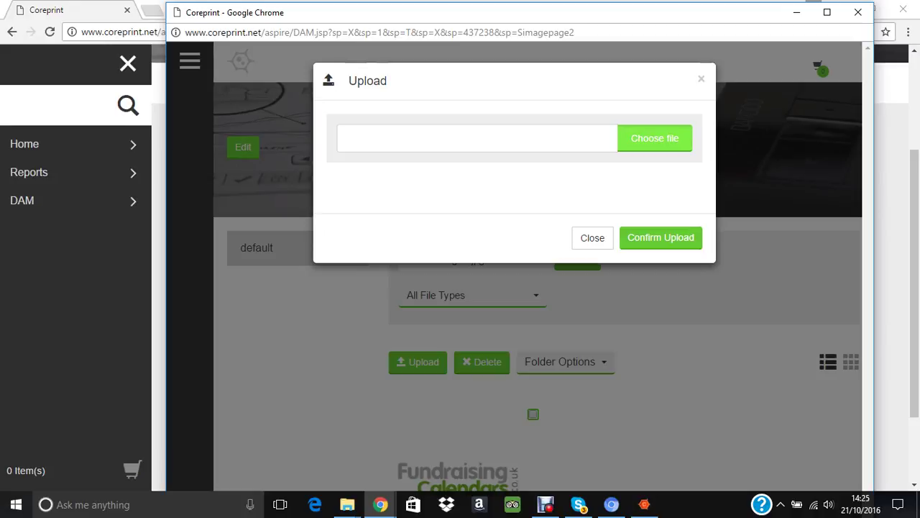
{"action": "left_click", "coordinate": [330, 127]}
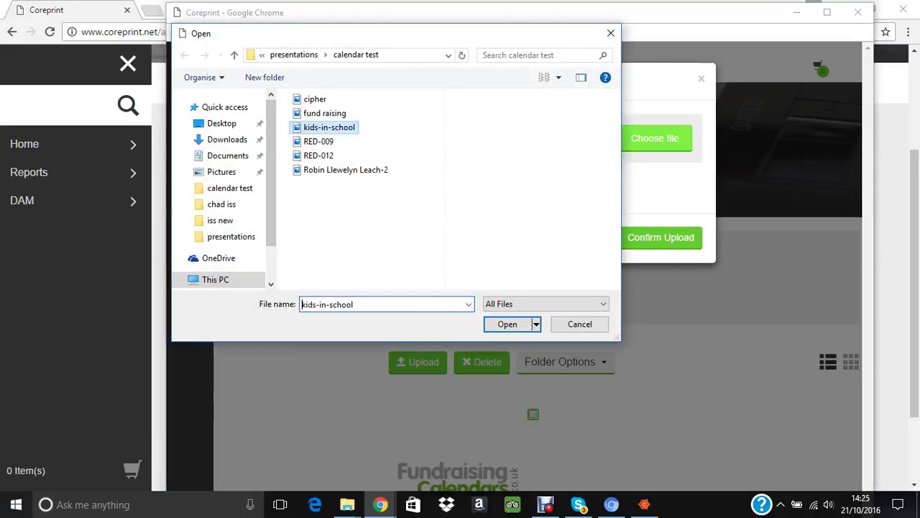
{"action": "left_click", "coordinate": [507, 323]}
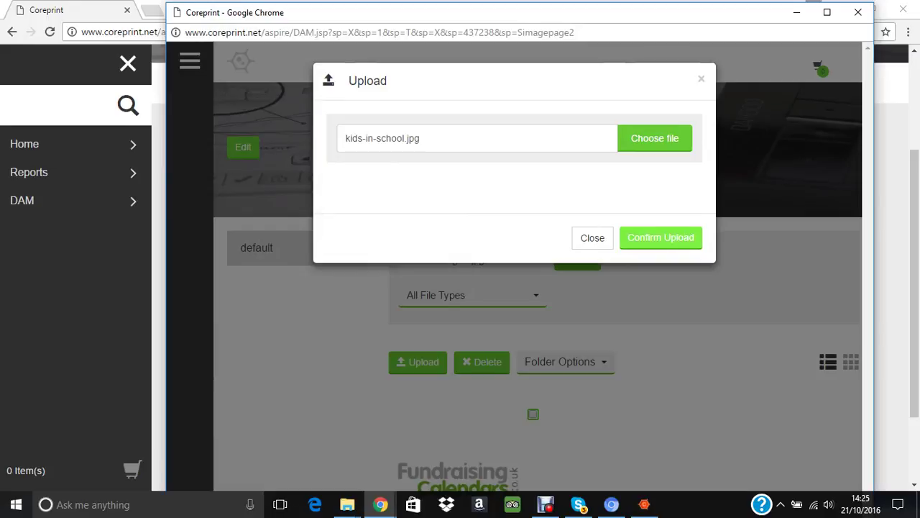
{"action": "left_click", "coordinate": [660, 237]}
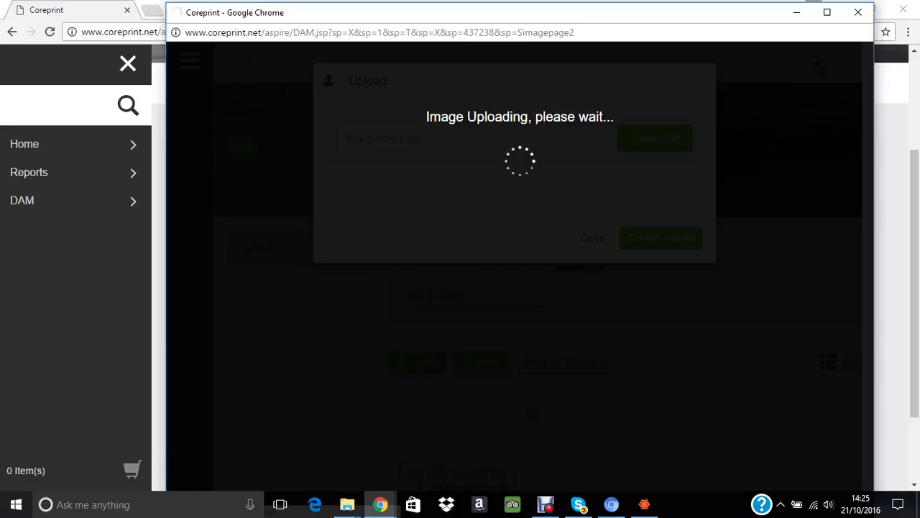
Crop the uploaded image to a full-width 2718 x 1666 area starting at Y 54, and use it as January's main image.
{"action": "scroll", "coordinate": [537, 266], "scroll_direction": "down", "scroll_amount": 2}
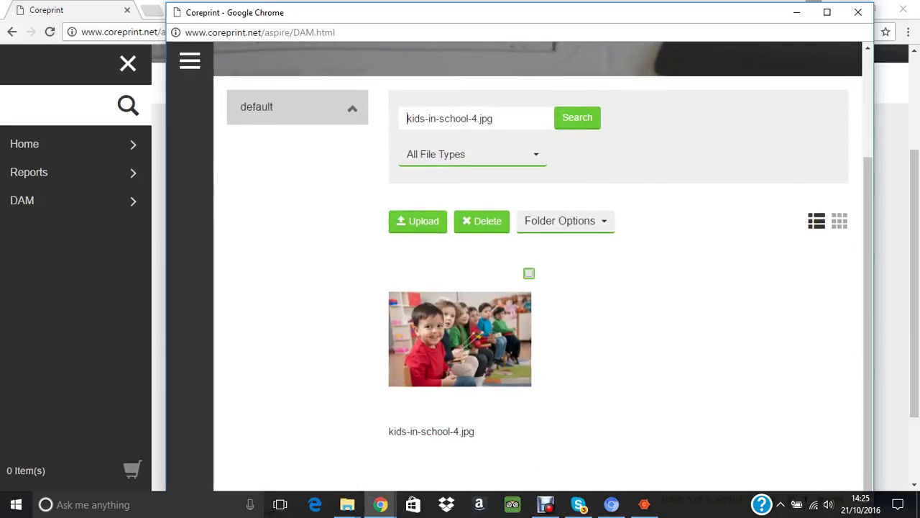
{"action": "left_click", "coordinate": [460, 338]}
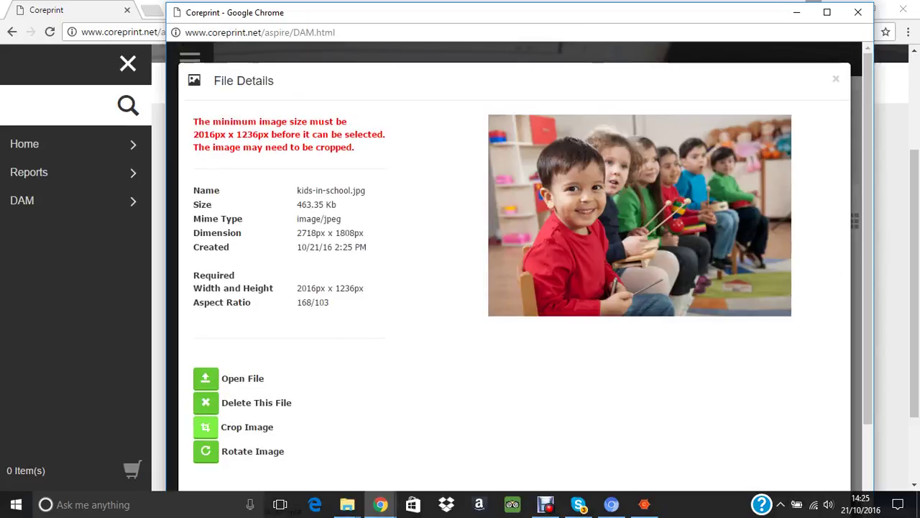
{"action": "left_click", "coordinate": [205, 426]}
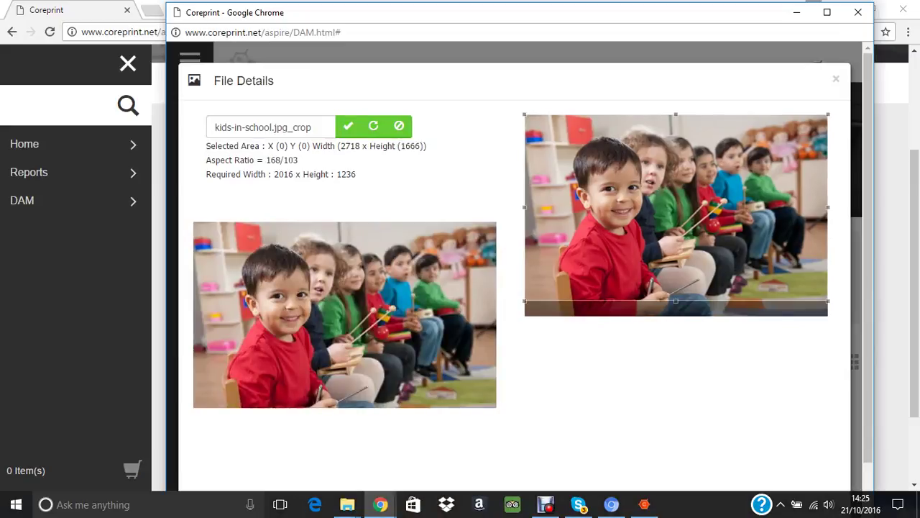
{"action": "left_click_drag", "start_coordinate": [676, 207], "coordinate": [676, 213]}
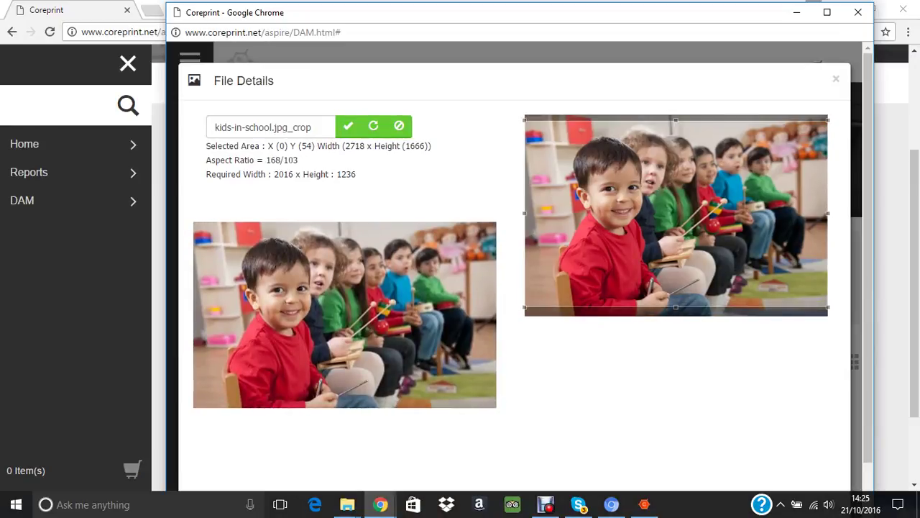
{"action": "left_click", "coordinate": [348, 126]}
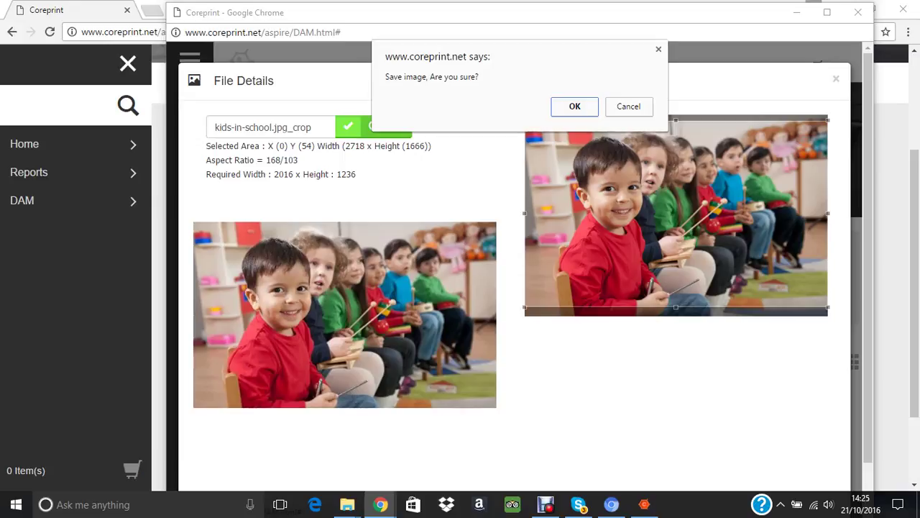
{"action": "left_click", "coordinate": [573, 105]}
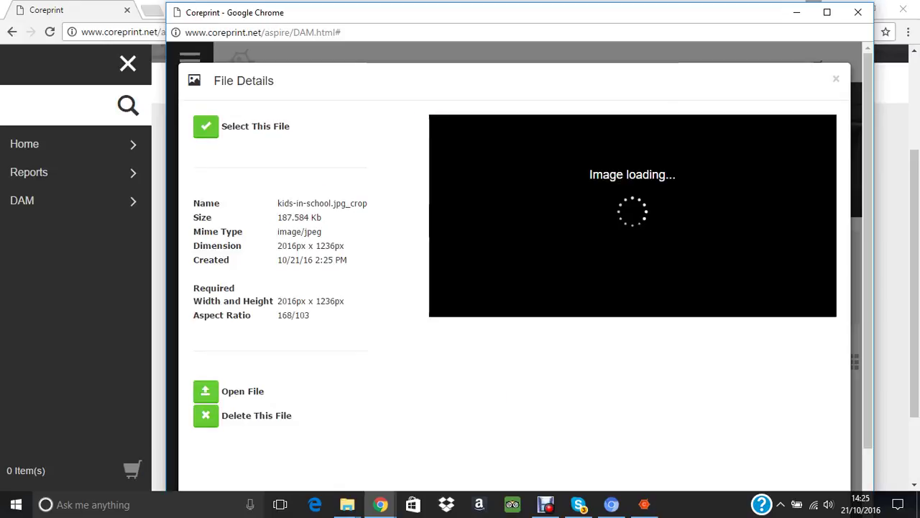
{"action": "left_click", "coordinate": [205, 126]}
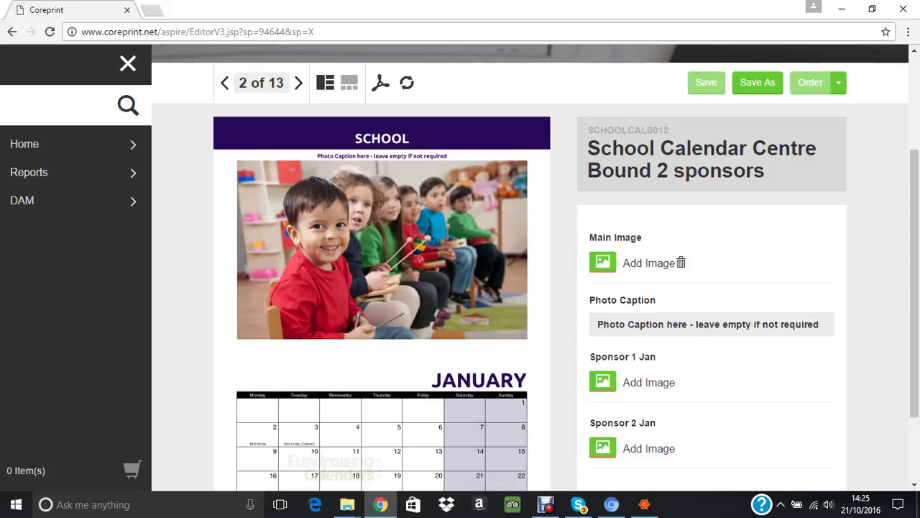
Replace January's photo caption with the pupil's first name followed by "in class 4", and refresh the page preview.
{"action": "left_click", "coordinate": [819, 324]}
{"action": "left_click_drag", "start_coordinate": [819, 324], "coordinate": [596, 324]}
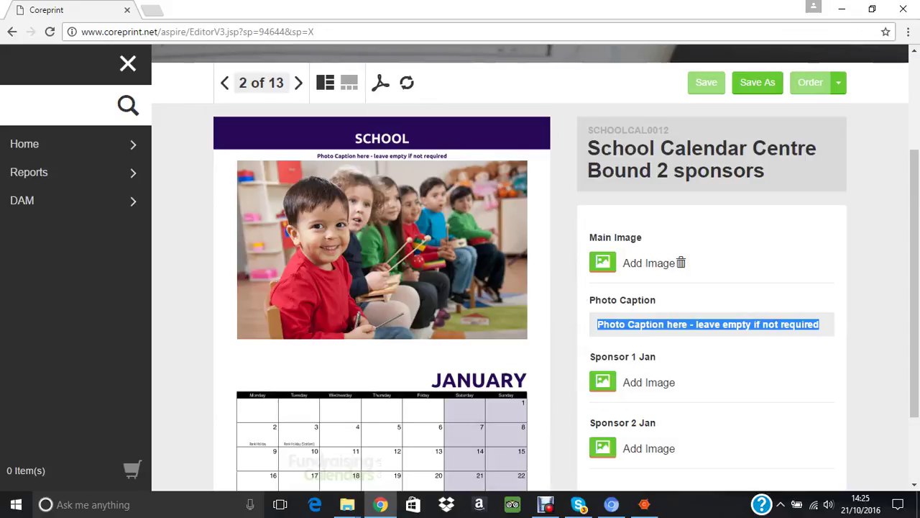
{"action": "left_click", "coordinate": [821, 324]}
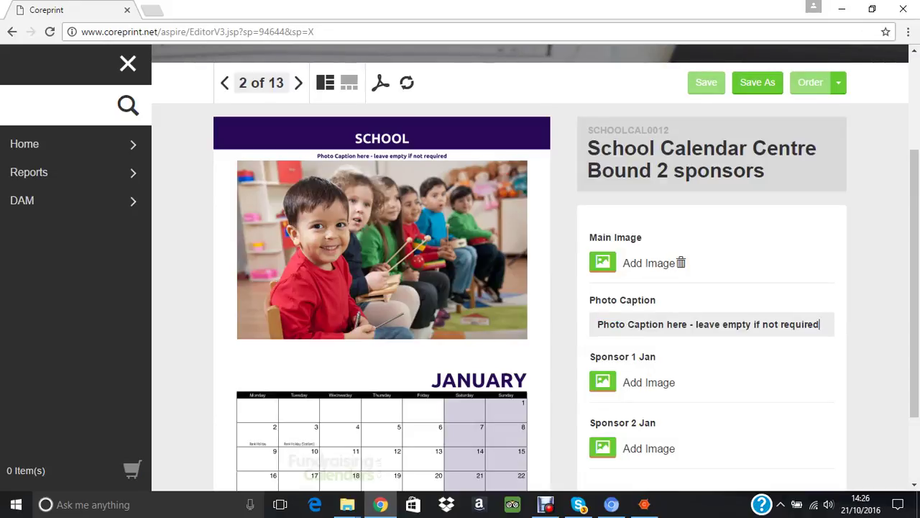
{"action": "left_click_drag", "start_coordinate": [820, 324], "coordinate": [598, 324]}
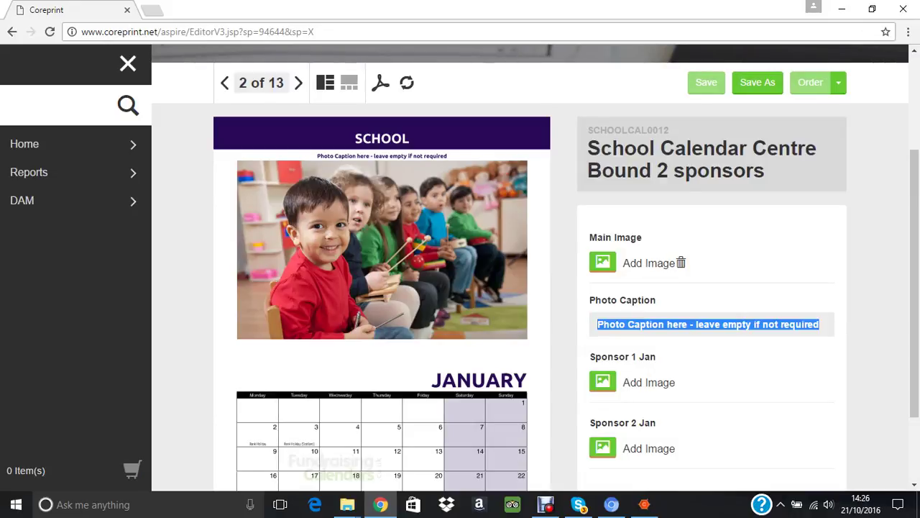
{"action": "type", "text": "j"}
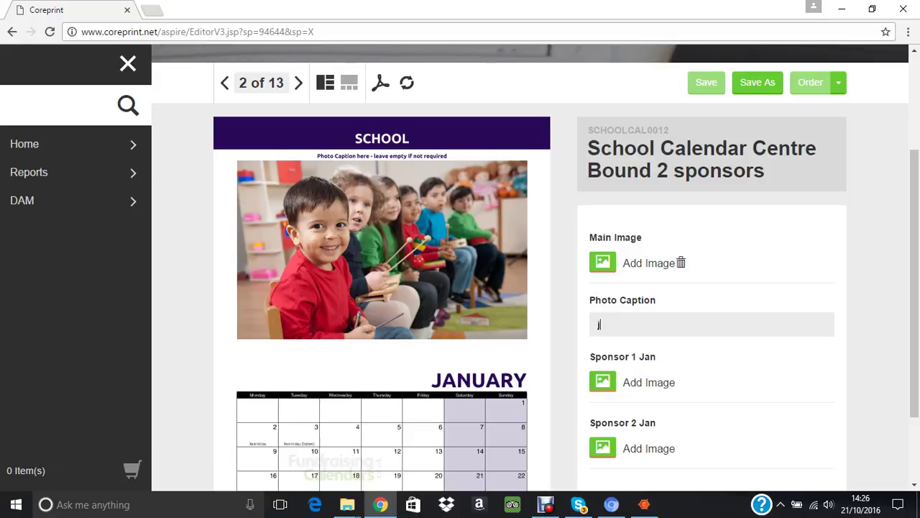
{"action": "type", "text": "oe in class 4"}
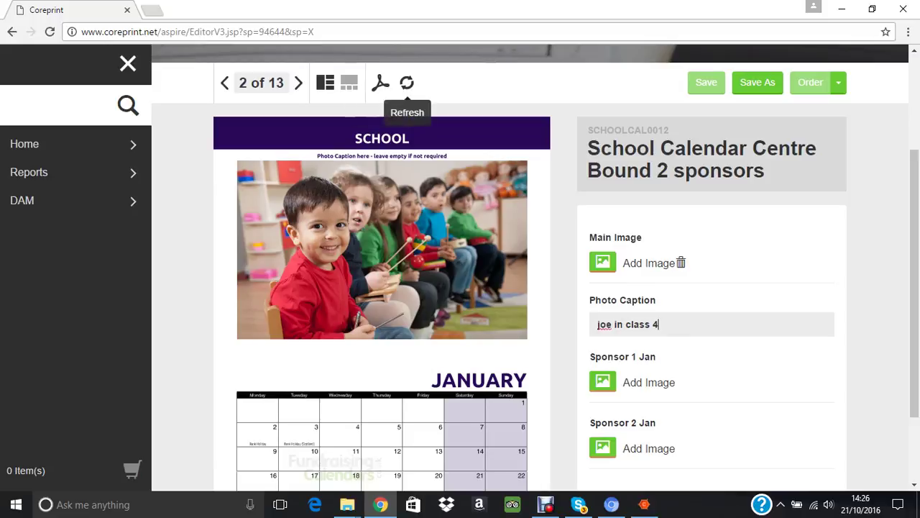
{"action": "left_click", "coordinate": [407, 83]}
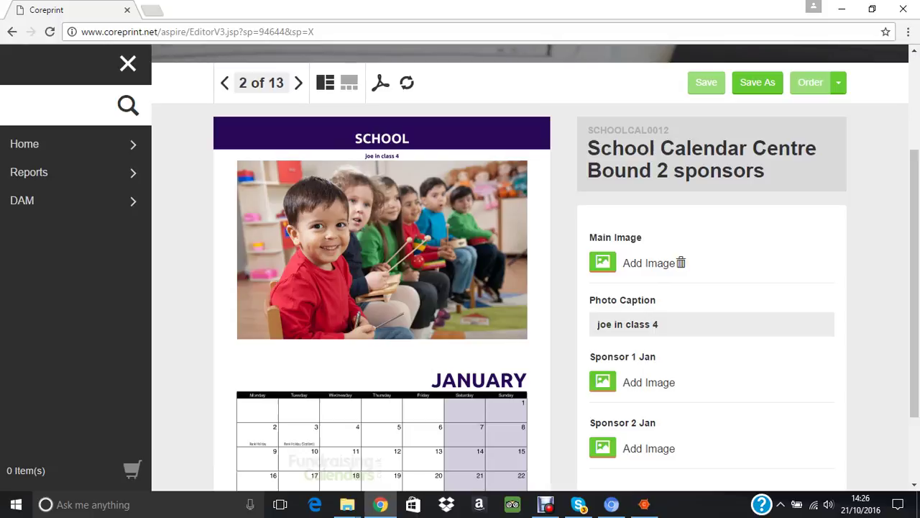
Copy the January photo caption, paste it once more after the existing text, and refresh the preview.
{"action": "left_click", "coordinate": [659, 324]}
{"action": "key", "text": "ctrl+c"}
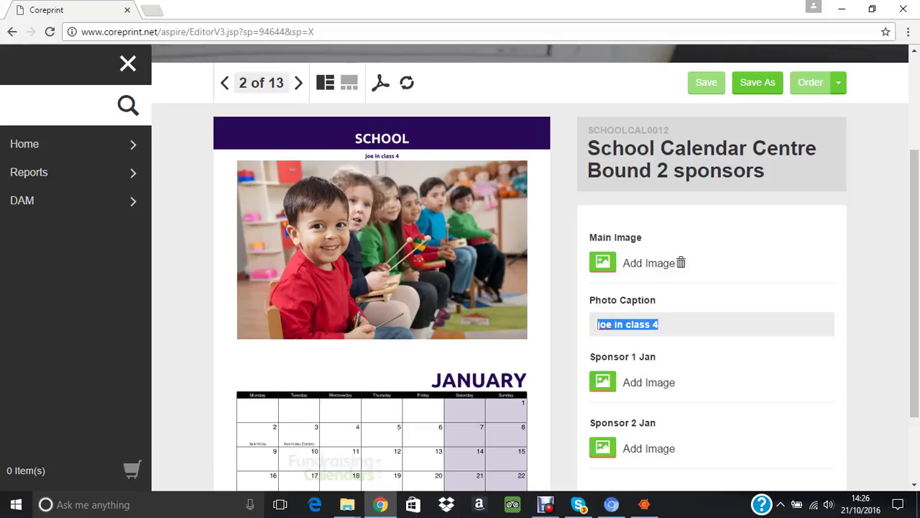
{"action": "key", "text": "Right"}
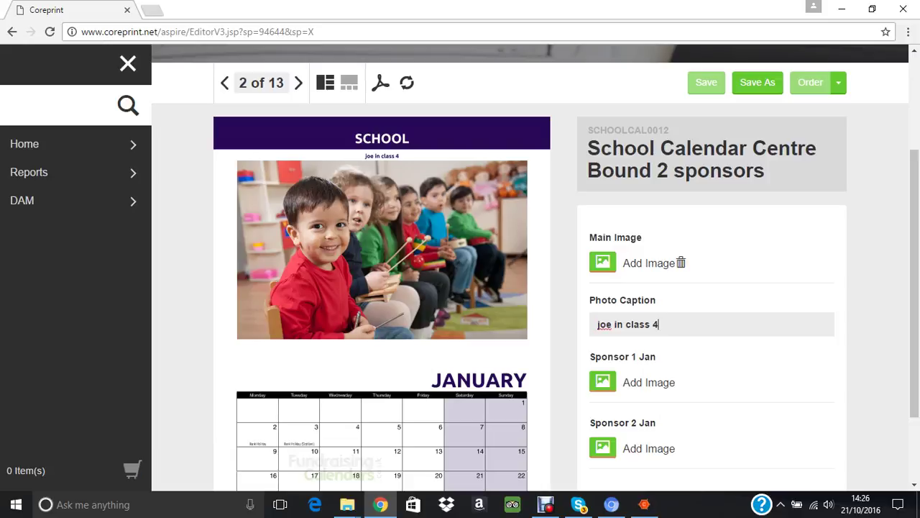
{"action": "key", "text": "ctrl+v"}
{"action": "left_click", "coordinate": [407, 83]}
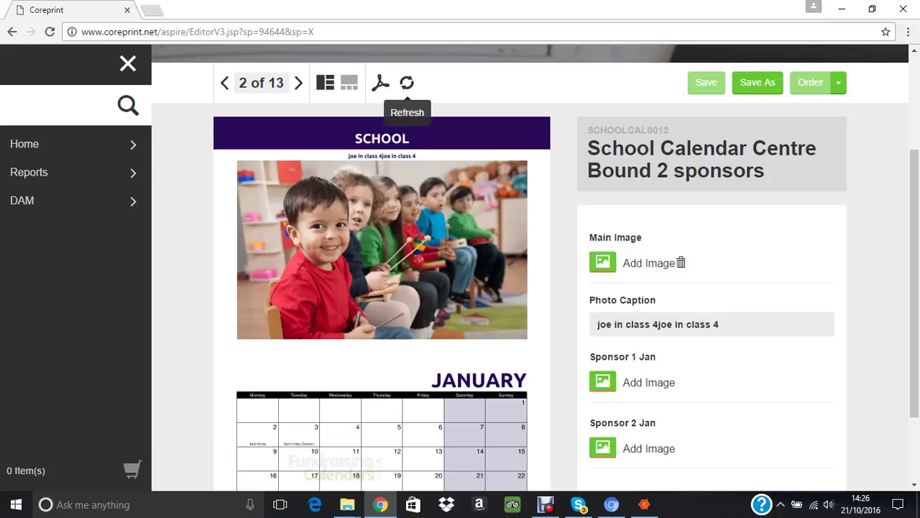
Copy the doubled January caption, paste it repeatedly at the end of the text, and refresh the preview.
{"action": "left_click", "coordinate": [719, 325]}
{"action": "left_click_drag", "start_coordinate": [719, 324], "coordinate": [597, 325]}
{"action": "key", "text": "ctrl+c"}
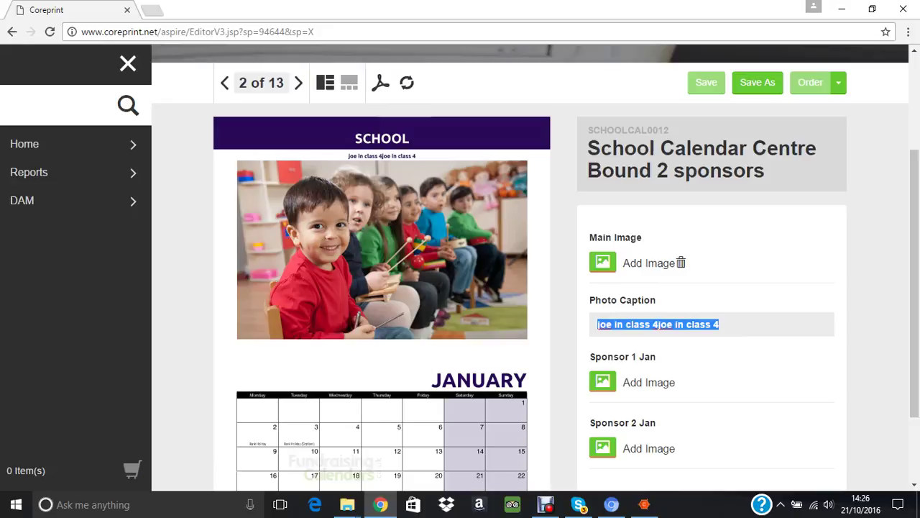
{"action": "left_click", "coordinate": [719, 324]}
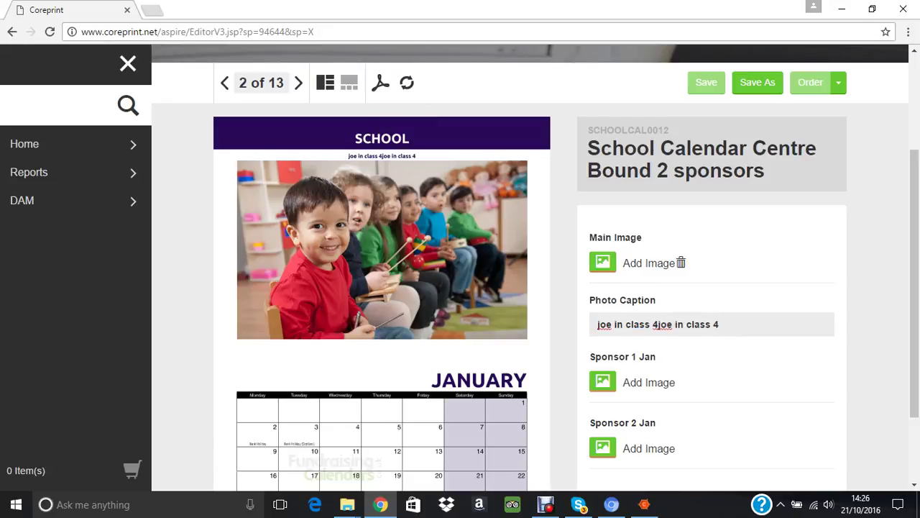
{"action": "key", "text": "ctrl+v"}
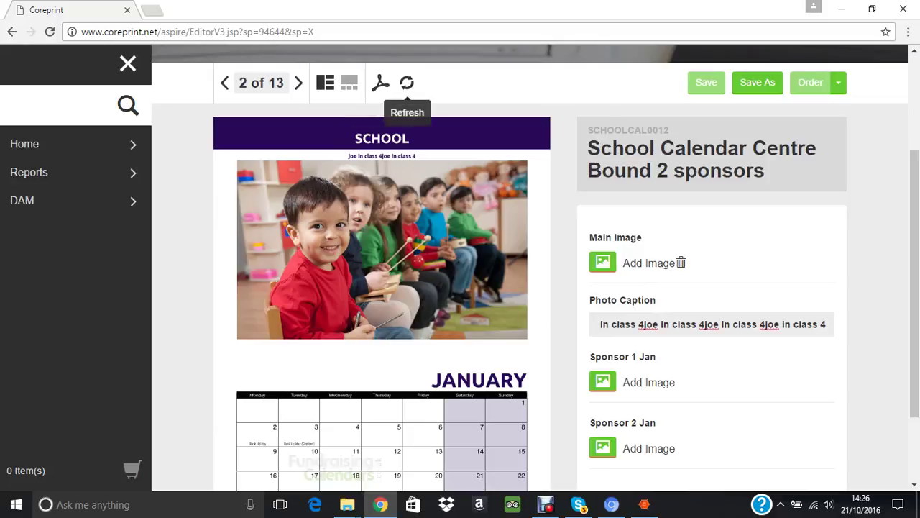
{"action": "left_click", "coordinate": [407, 83]}
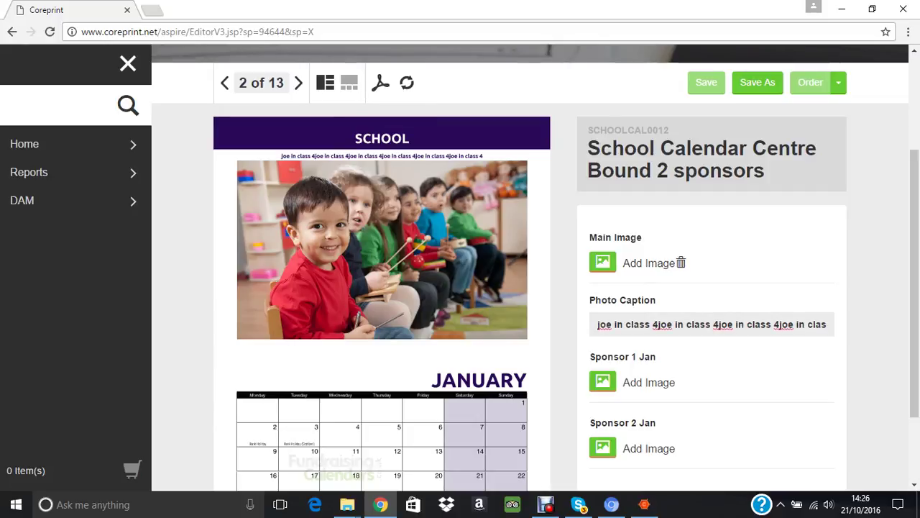
Paste further copies into the middle of the January caption to span the picture's full width, and refresh the preview.
{"action": "key", "text": "ctrl+v"}
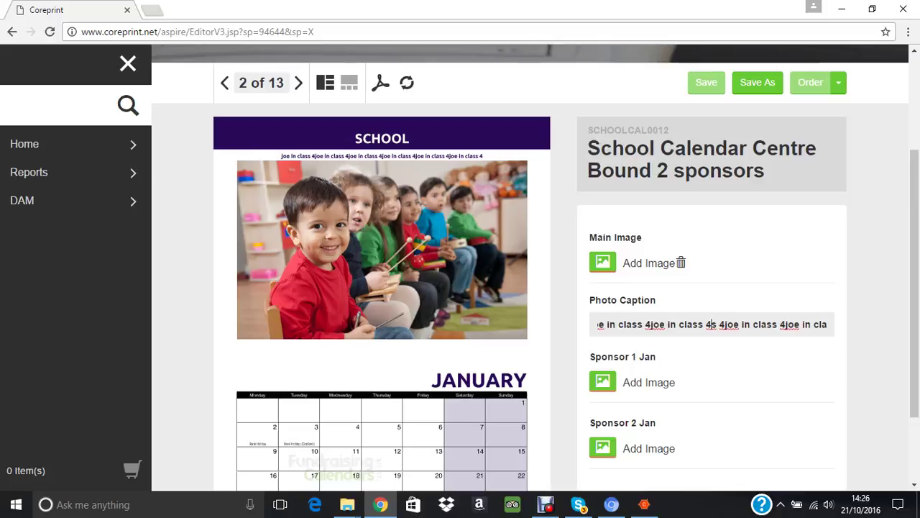
{"action": "key", "text": "BackSpace"}
{"action": "key", "text": "BackSpace"}
{"action": "key", "text": "BackSpace"}
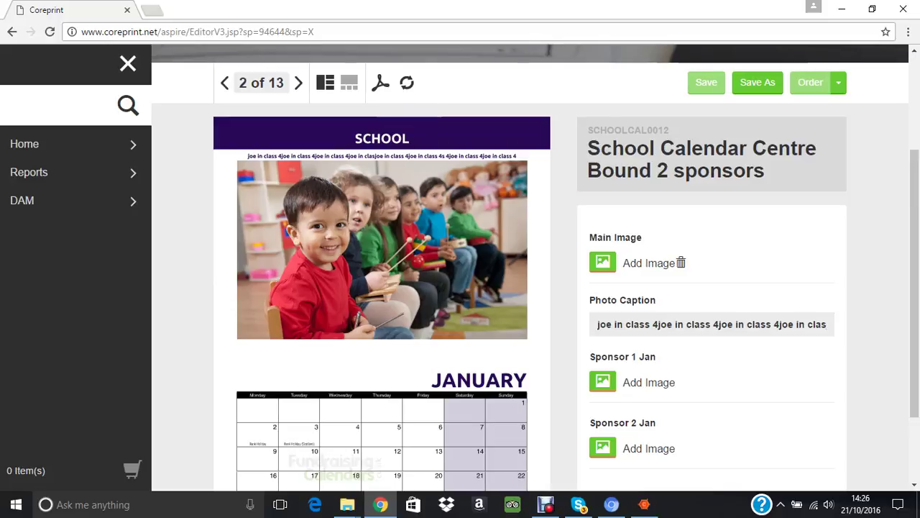
{"action": "left_click", "coordinate": [818, 324]}
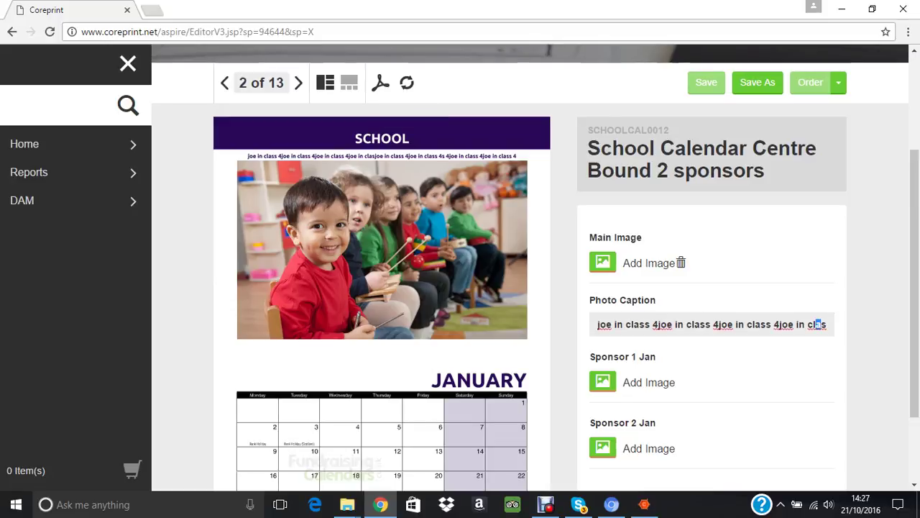
{"action": "type", "text": "s"}
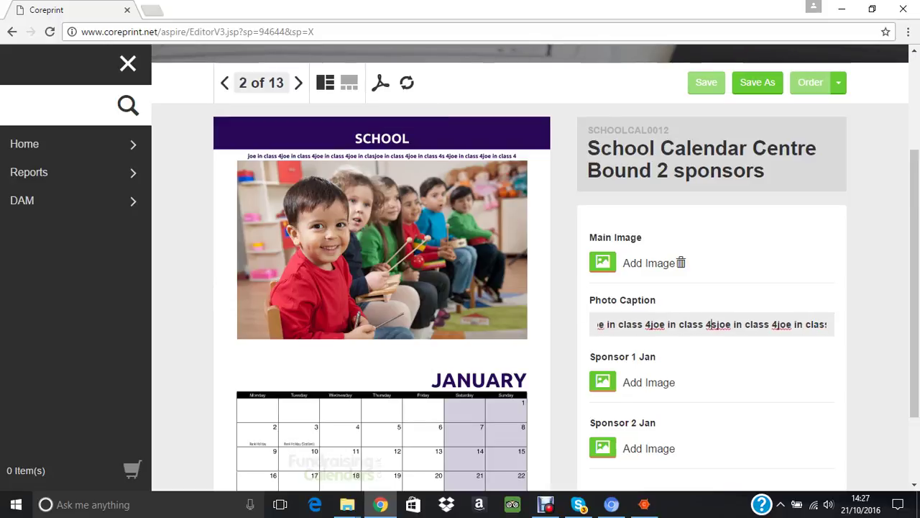
{"action": "left_click", "coordinate": [407, 83]}
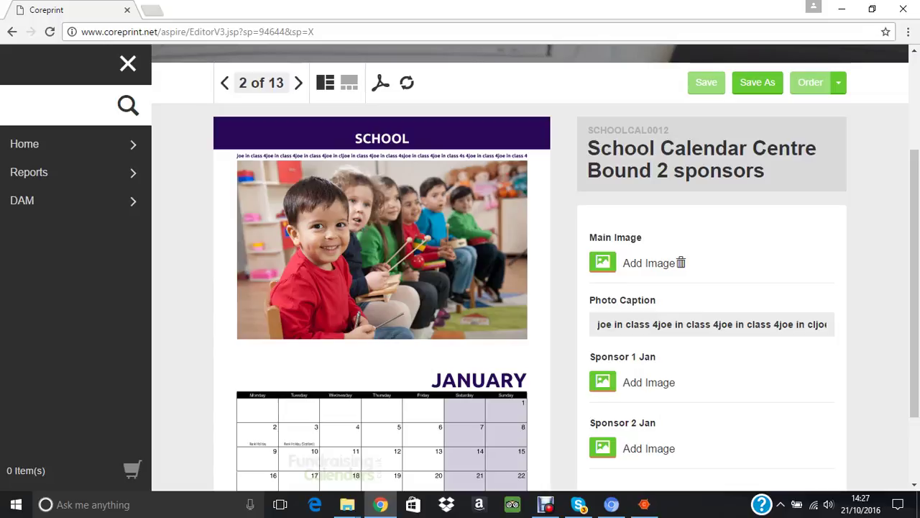
Upload cipher.jpg from the calendar test folder and select it as the Sponsor 1 Jan image.
{"action": "scroll", "coordinate": [460, 288], "scroll_direction": "down", "scroll_amount": 2}
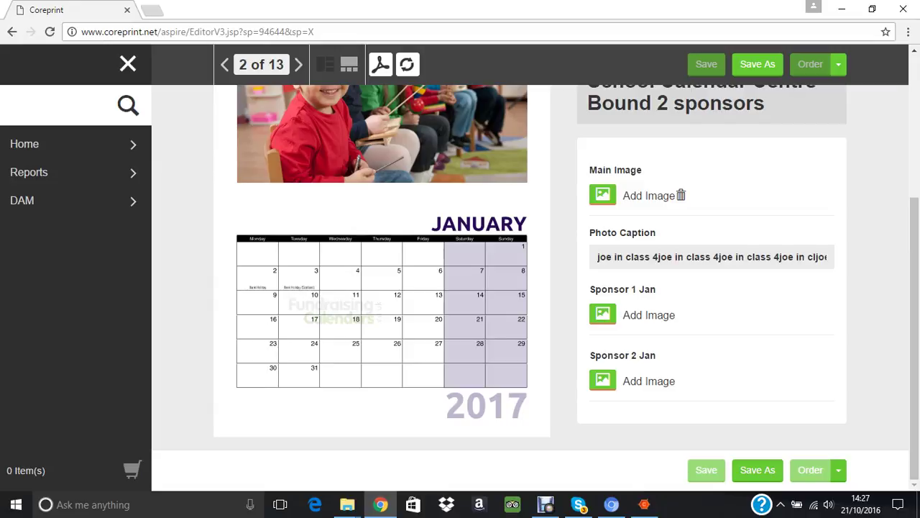
{"action": "left_click", "coordinate": [602, 314]}
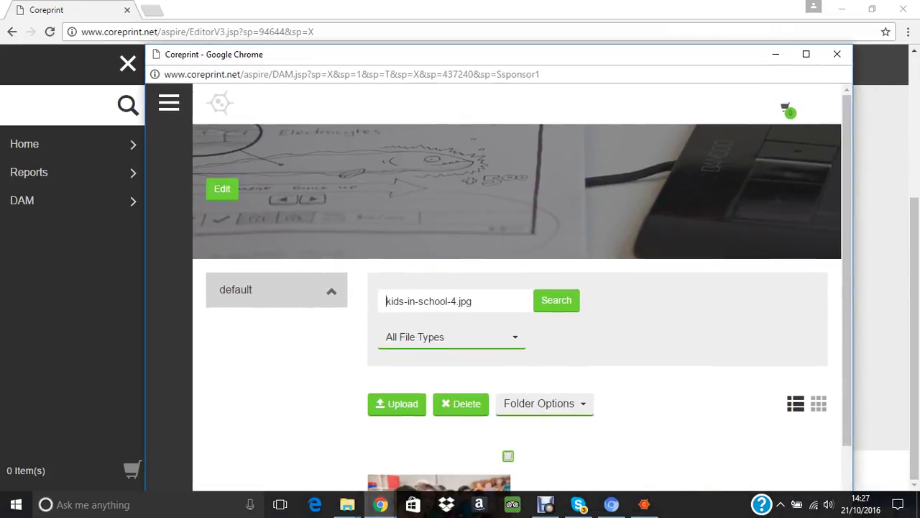
{"action": "left_click", "coordinate": [397, 403]}
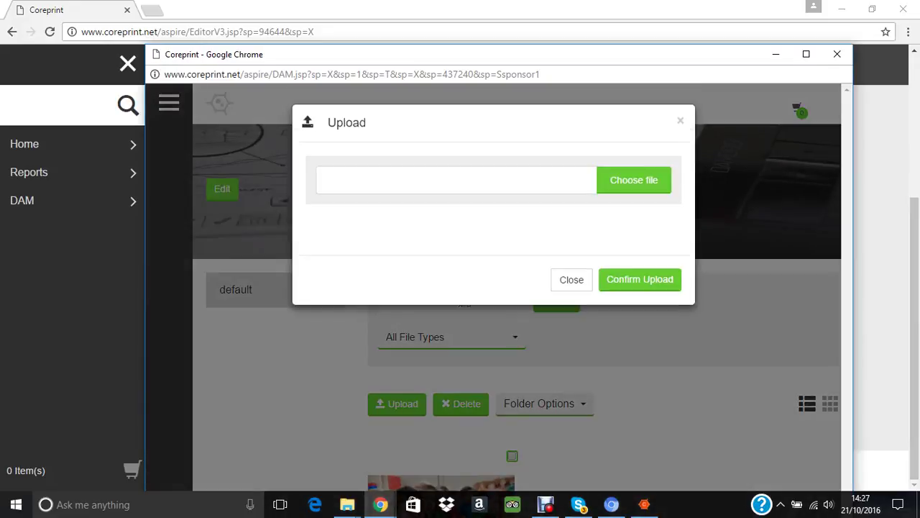
{"action": "left_click", "coordinate": [633, 179]}
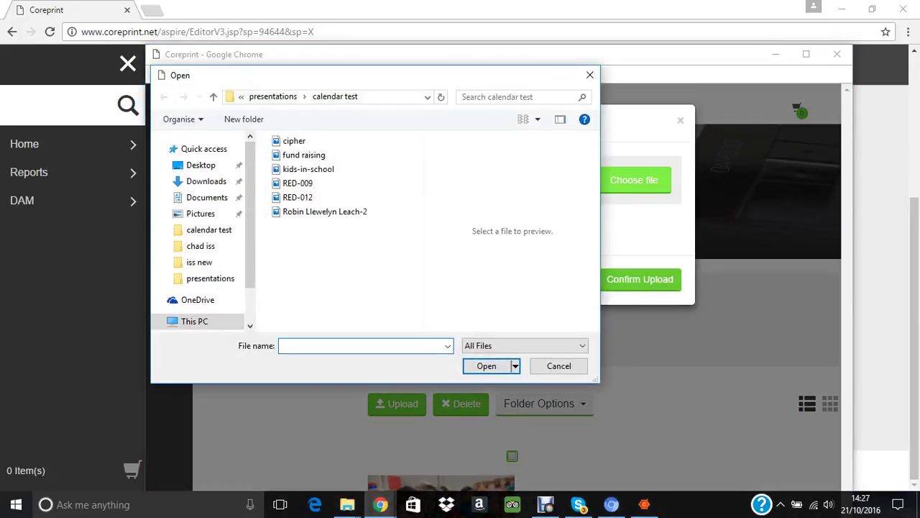
{"action": "left_click", "coordinate": [293, 140]}
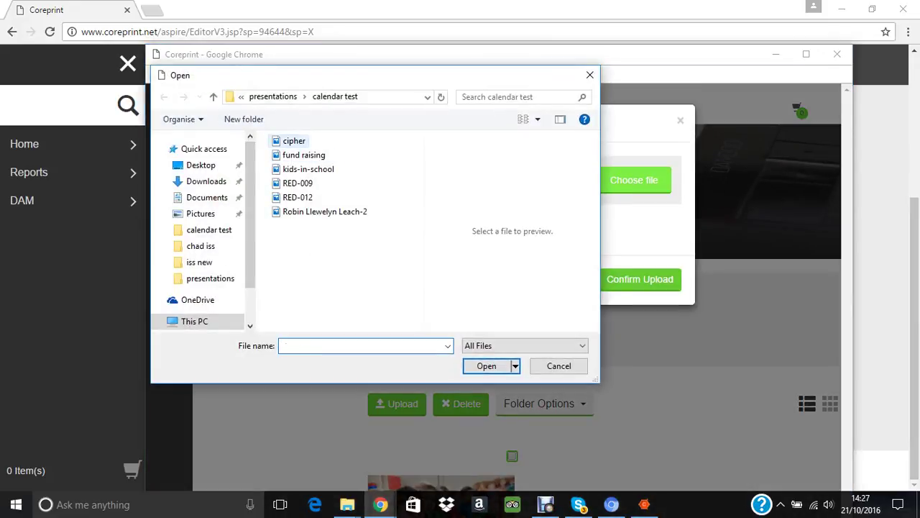
{"action": "left_click", "coordinate": [486, 366]}
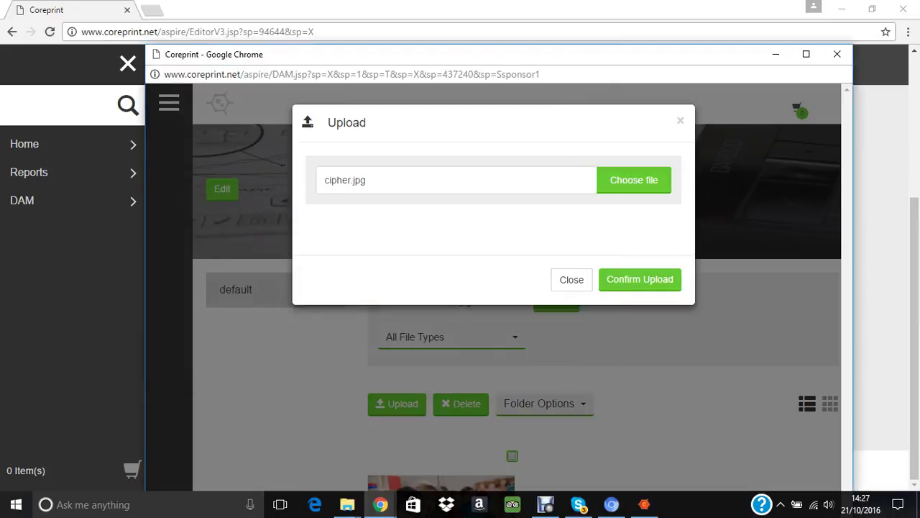
{"action": "left_click", "coordinate": [640, 279]}
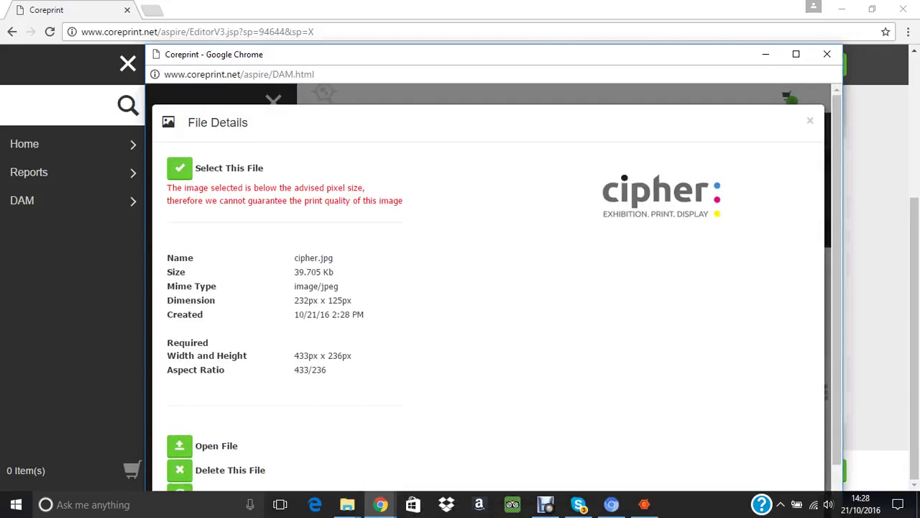
{"action": "left_click_drag", "start_coordinate": [493, 56], "coordinate": [450, 0]}
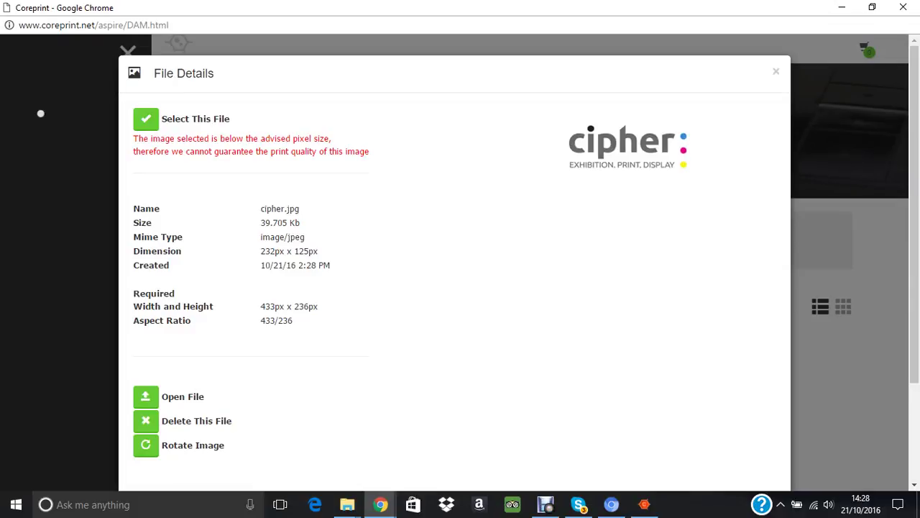
{"action": "left_click", "coordinate": [146, 119]}
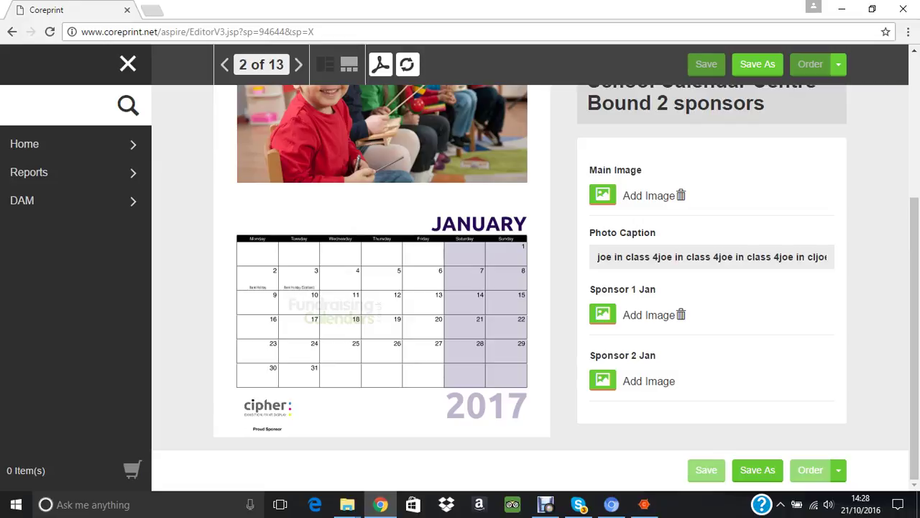
Upload the "fund raising" image from the calendar test folder and select it as the Sponsor 2 Jan image.
{"action": "left_click", "coordinate": [602, 380]}
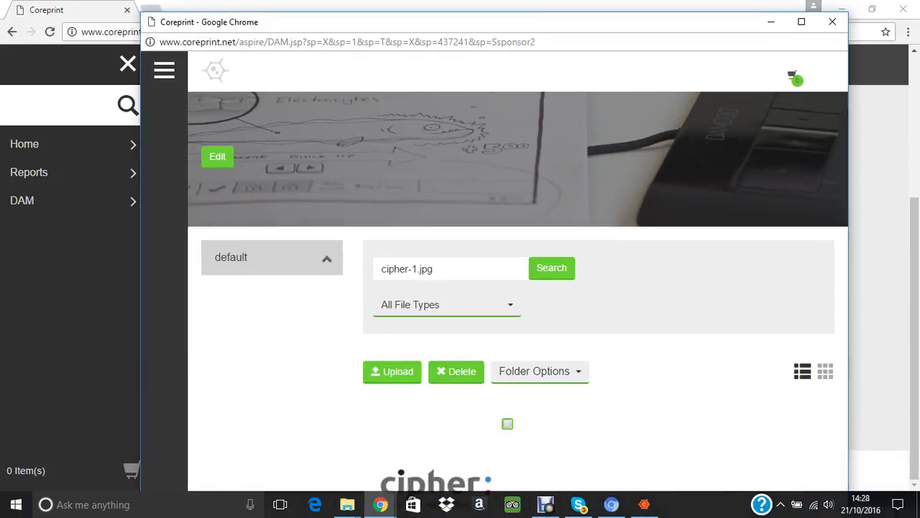
{"action": "left_click", "coordinate": [392, 371]}
{"action": "left_click", "coordinate": [628, 147]}
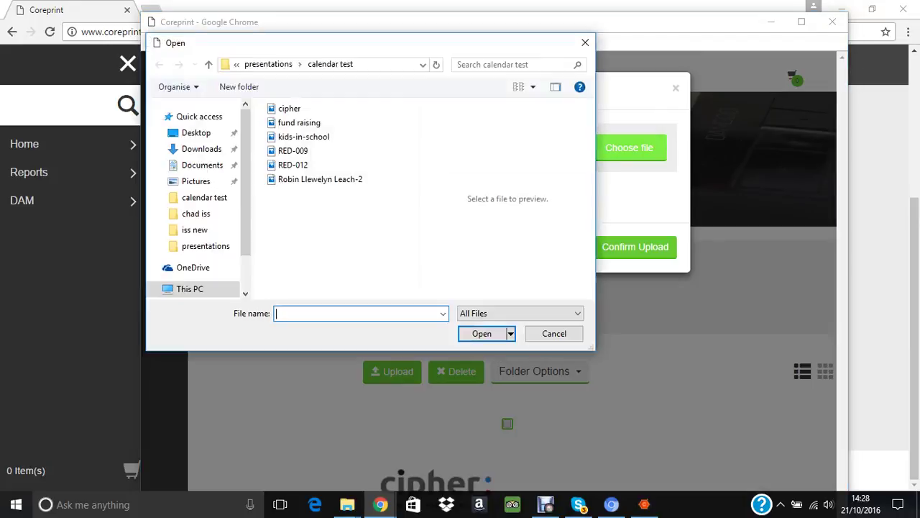
{"action": "left_click", "coordinate": [299, 122]}
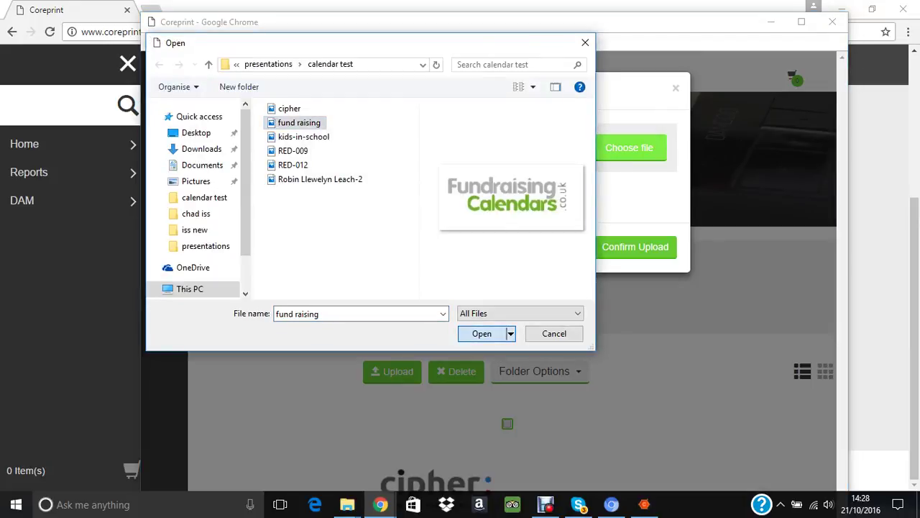
{"action": "left_click", "coordinate": [482, 333]}
{"action": "left_click", "coordinate": [635, 246]}
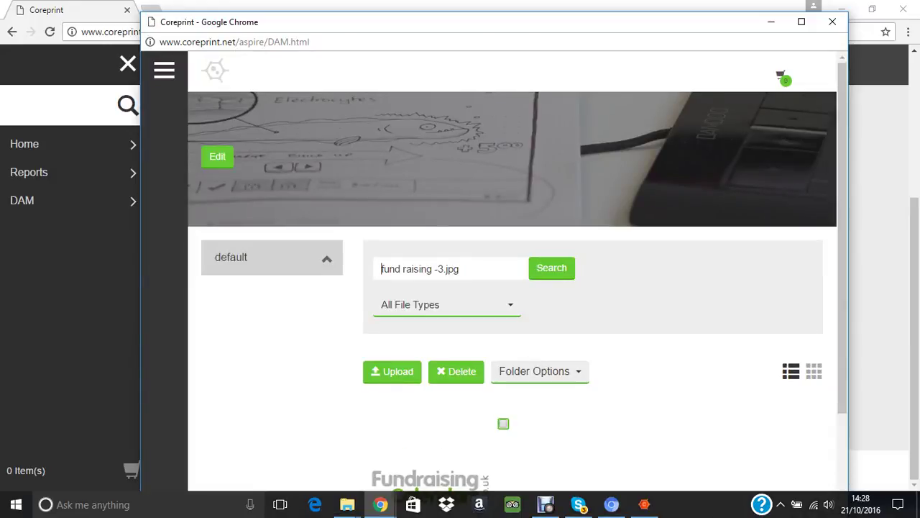
{"action": "scroll", "coordinate": [517, 280], "scroll_direction": "down", "scroll_amount": 2}
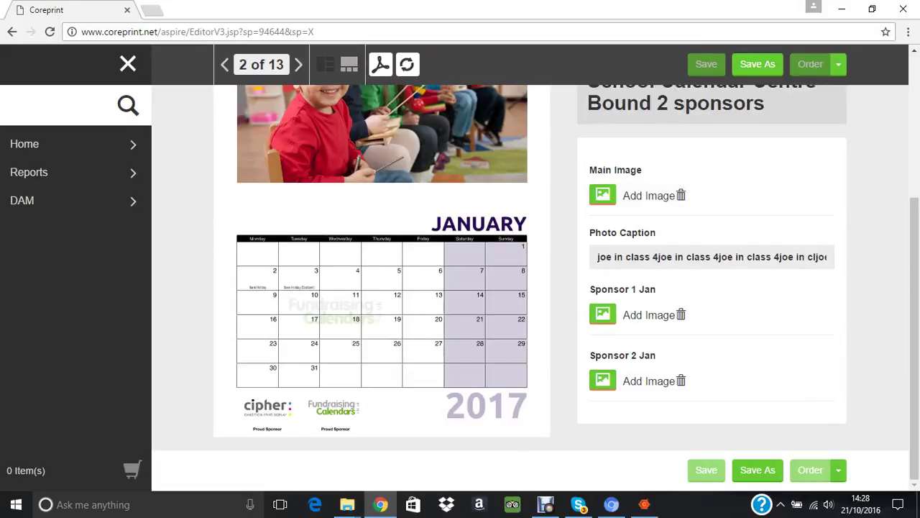
{"action": "scroll", "coordinate": [530, 267], "scroll_direction": "up", "scroll_amount": 3}
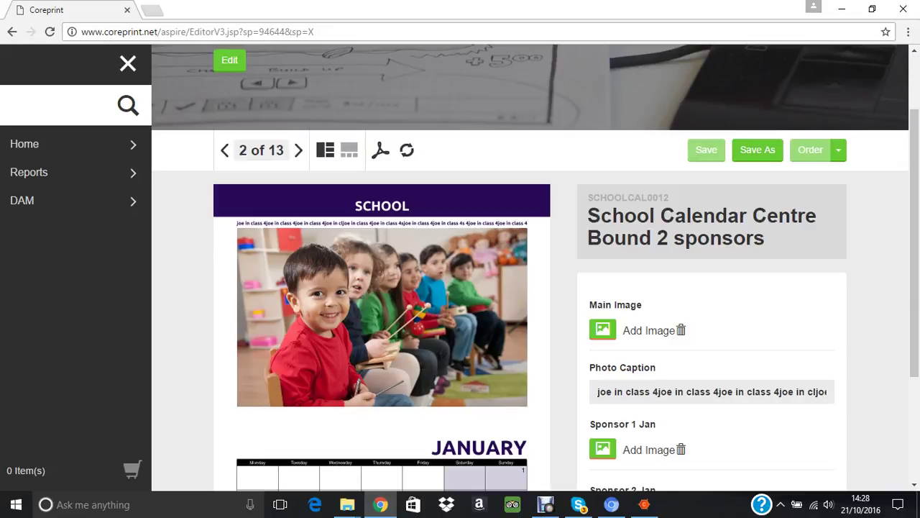
{"action": "scroll", "coordinate": [531, 288], "scroll_direction": "down", "scroll_amount": 3}
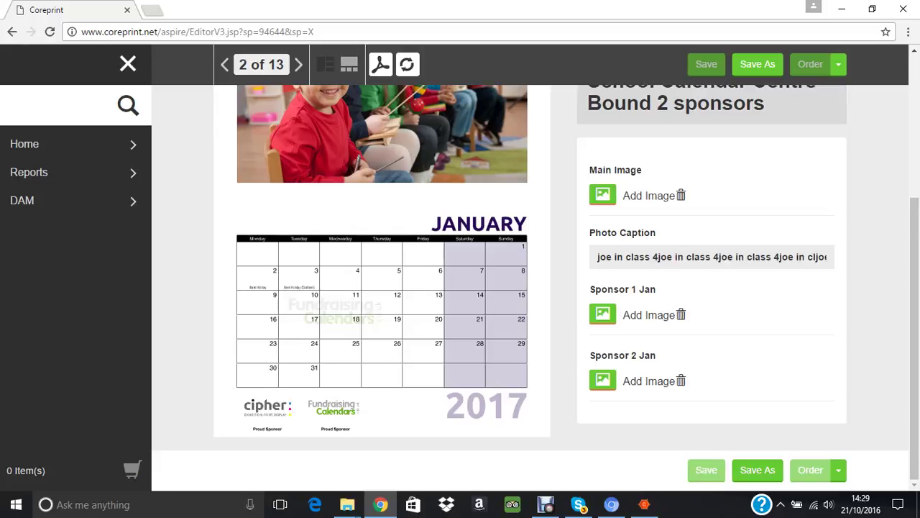
{"action": "scroll", "coordinate": [530, 268], "scroll_direction": "up", "scroll_amount": 3}
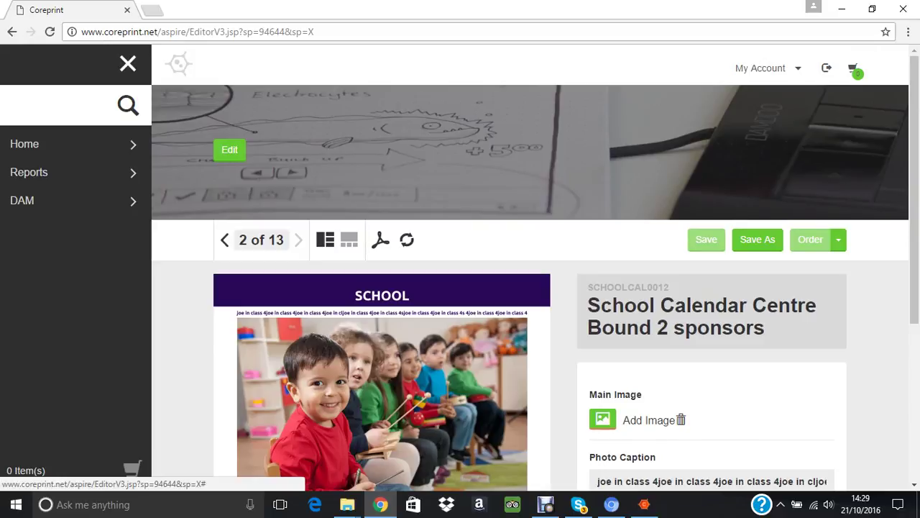
Go to the February page and upload the kids-in-school picture from the calendar test folder for its Main Image.
{"action": "left_click", "coordinate": [298, 239]}
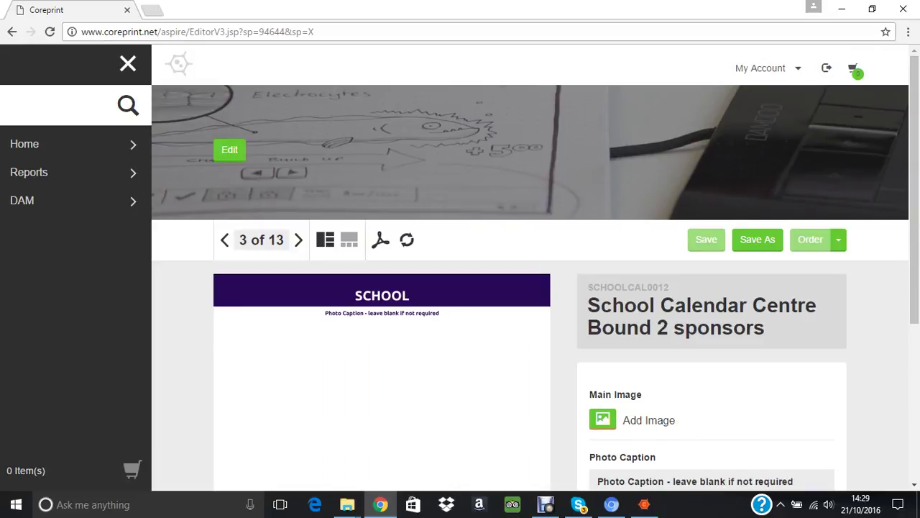
{"action": "scroll", "coordinate": [530, 267], "scroll_direction": "down", "scroll_amount": 4}
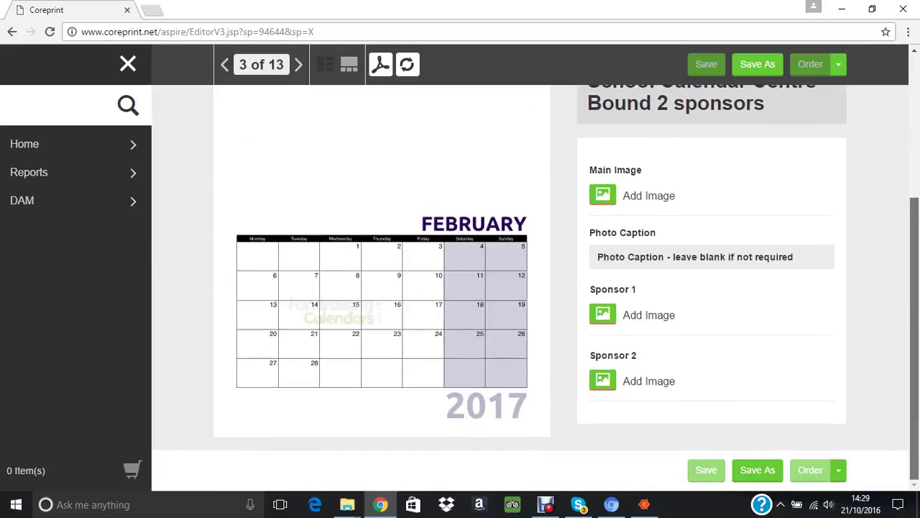
{"action": "scroll", "coordinate": [530, 267], "scroll_direction": "up", "scroll_amount": 2}
{"action": "scroll", "coordinate": [530, 268], "scroll_direction": "down", "scroll_amount": 1}
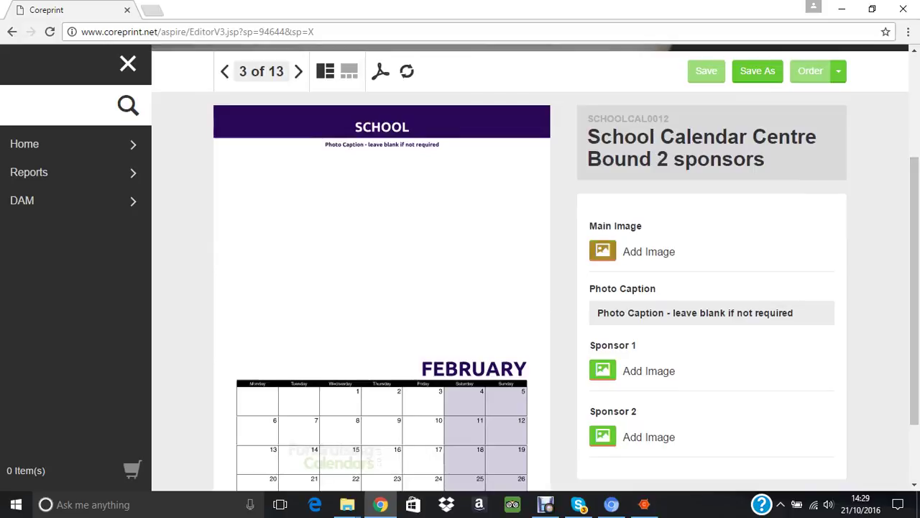
{"action": "left_click", "coordinate": [602, 250]}
{"action": "left_click", "coordinate": [602, 251]}
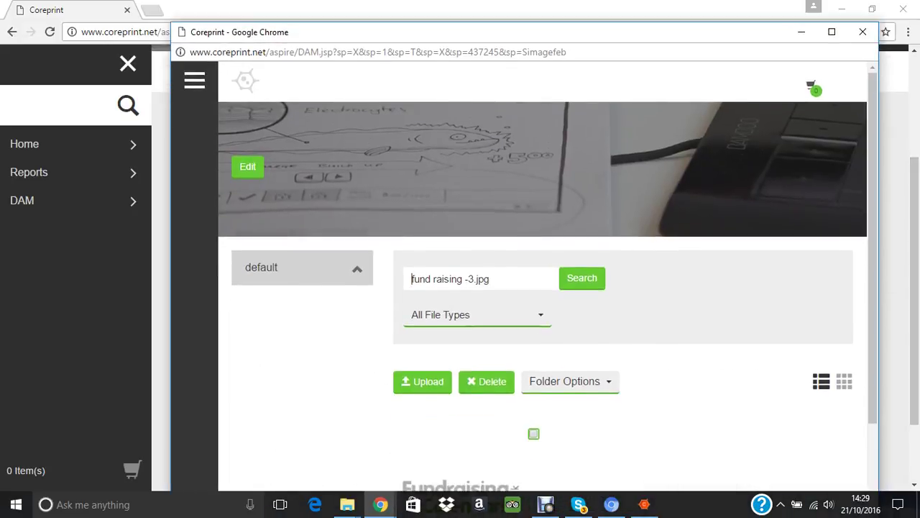
{"action": "left_click_drag", "start_coordinate": [525, 31], "coordinate": [517, 0]}
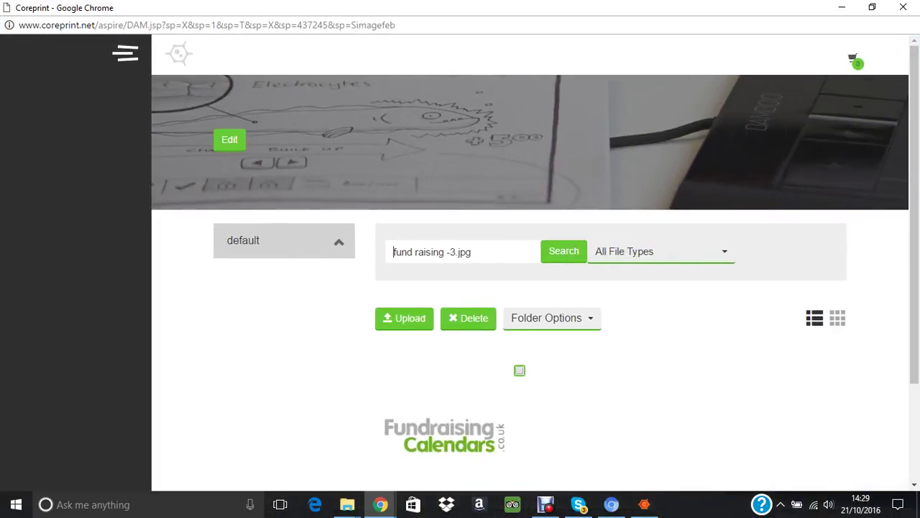
{"action": "left_click", "coordinate": [404, 318]}
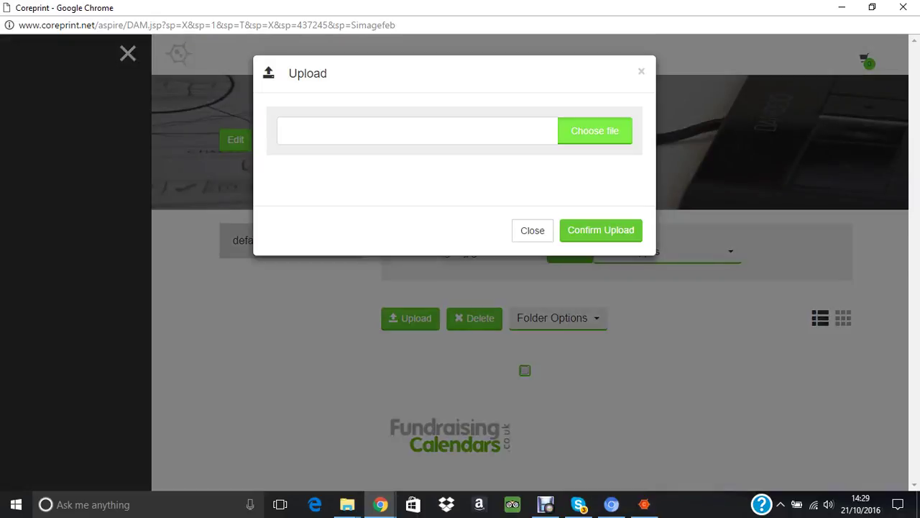
{"action": "left_click", "coordinate": [595, 130]}
{"action": "left_click", "coordinate": [154, 120]}
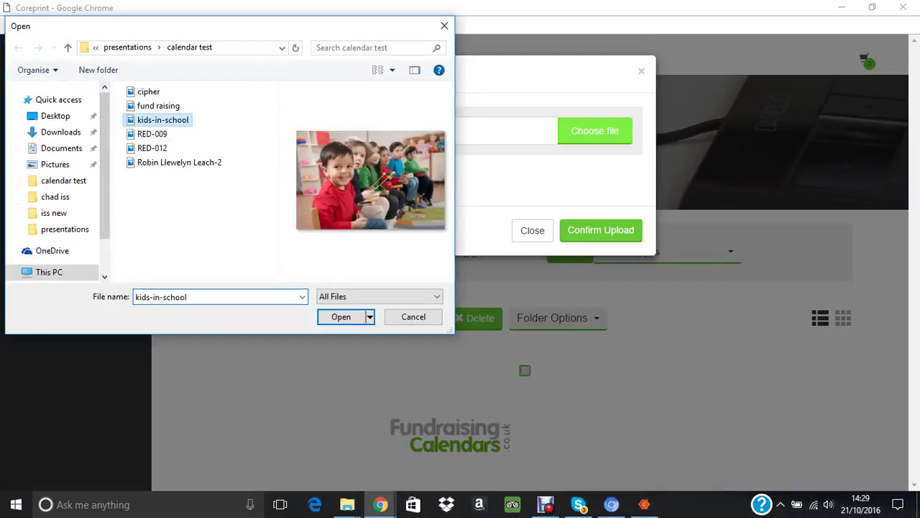
{"action": "left_click", "coordinate": [154, 120]}
{"action": "left_click", "coordinate": [601, 230]}
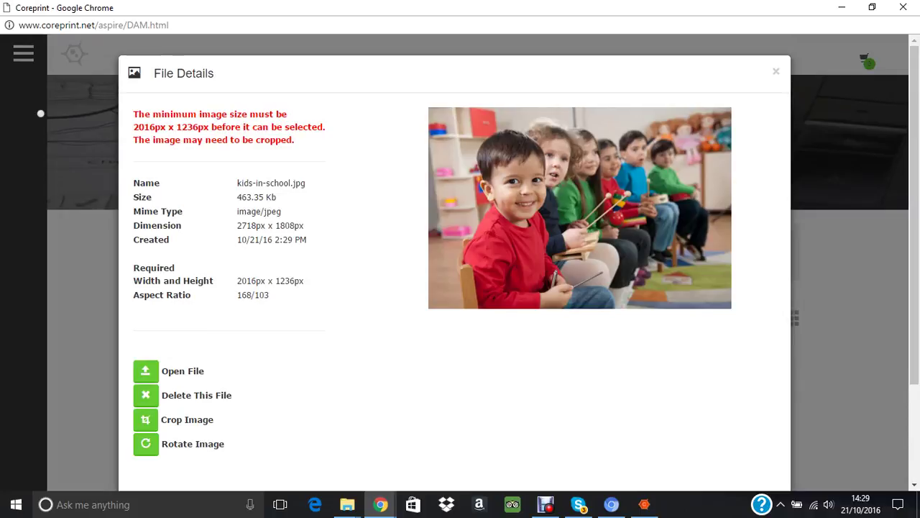
Crop kids-in-school.jpg to a full-width 2718 x 1666 area, save the crop and use it as February's Main Image.
{"action": "left_click", "coordinate": [145, 419]}
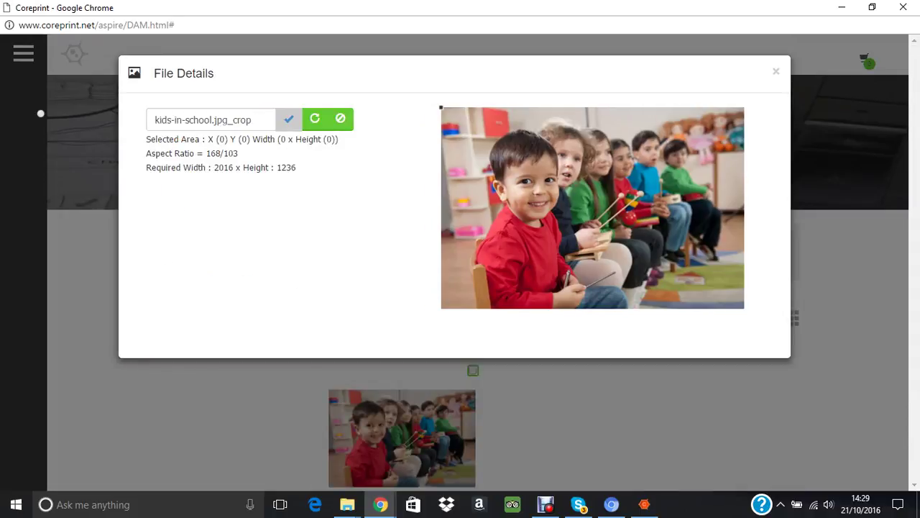
{"action": "left_click_drag", "start_coordinate": [440, 107], "coordinate": [442, 108]}
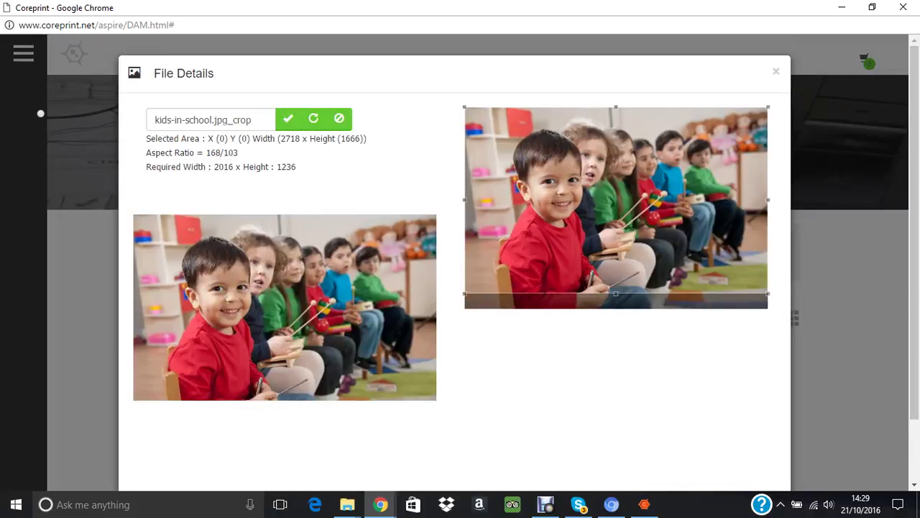
{"action": "left_click", "coordinate": [289, 119]}
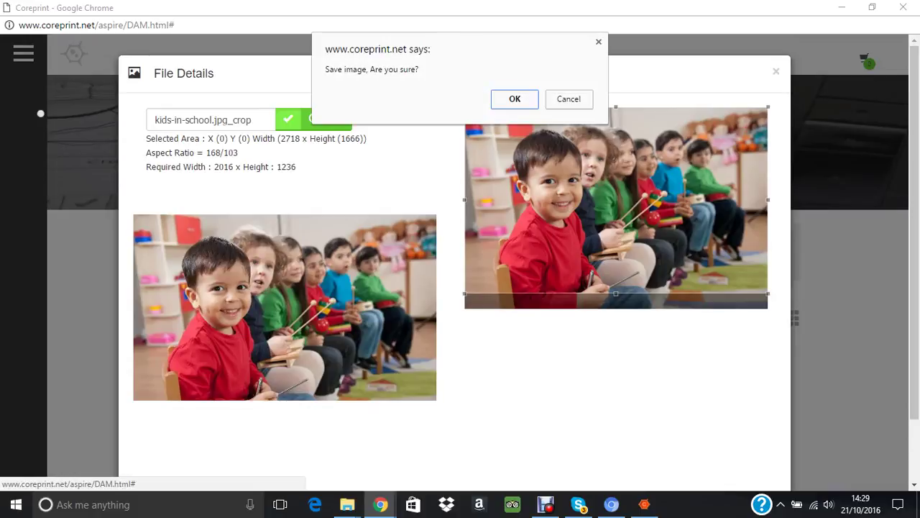
{"action": "key", "text": "Return"}
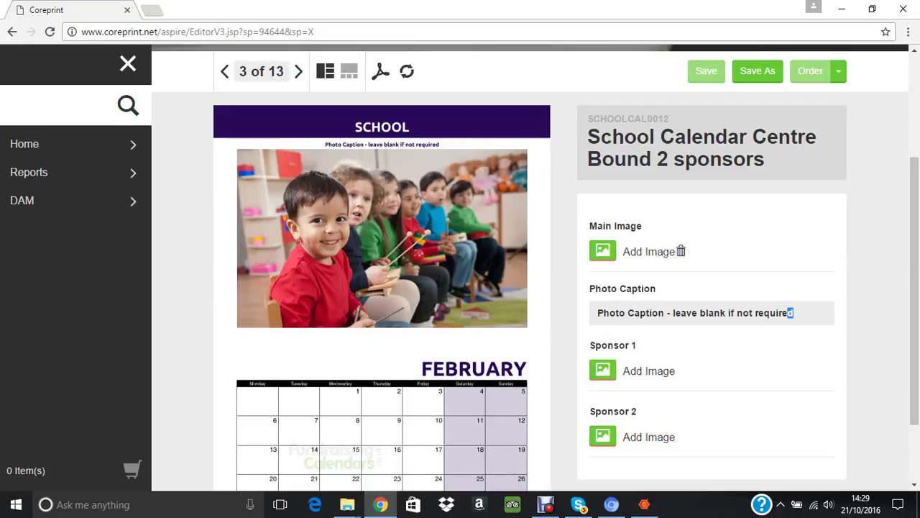
{"action": "triple_click", "coordinate": [788, 312]}
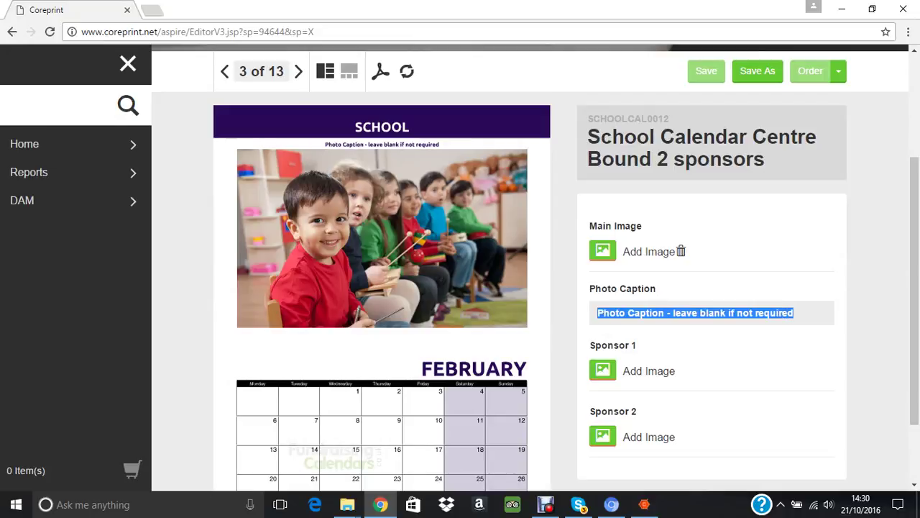
{"action": "scroll", "coordinate": [532, 265], "scroll_direction": "down", "scroll_amount": 2}
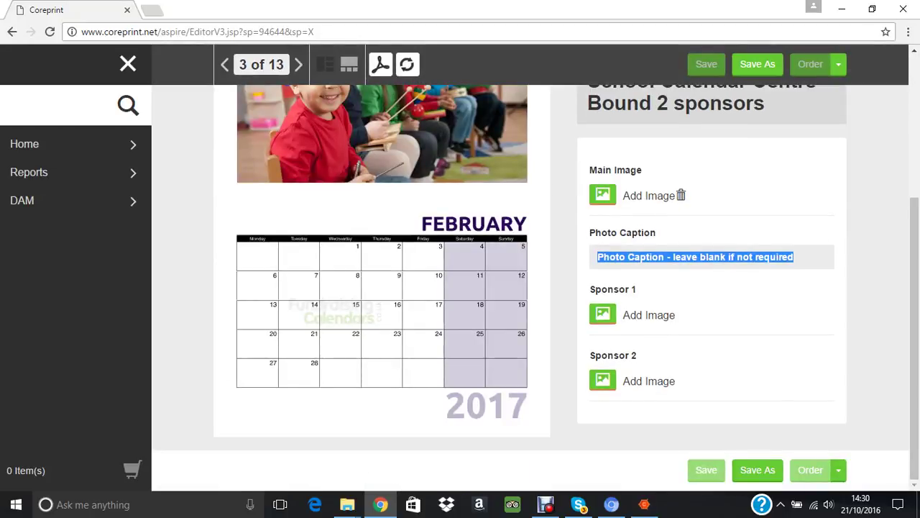
{"action": "scroll", "coordinate": [531, 266], "scroll_direction": "up", "scroll_amount": 2}
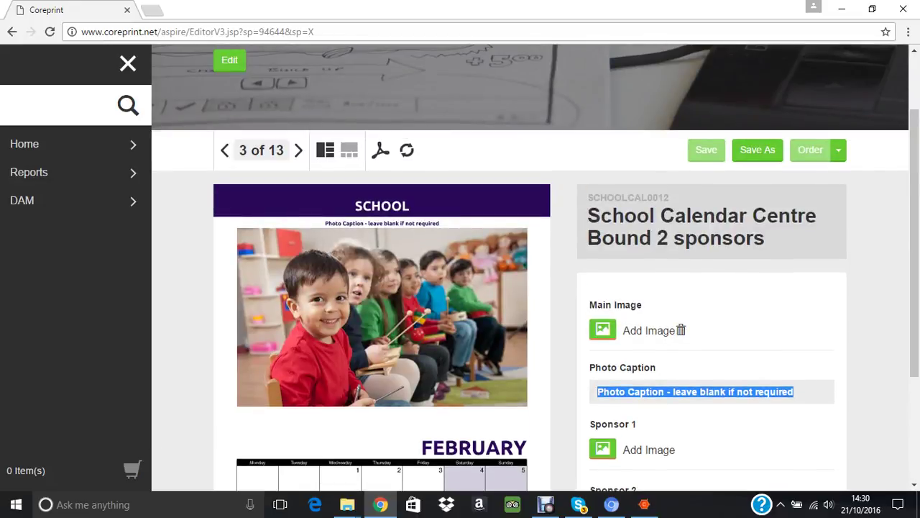
{"action": "scroll", "coordinate": [532, 266], "scroll_direction": "down", "scroll_amount": 1}
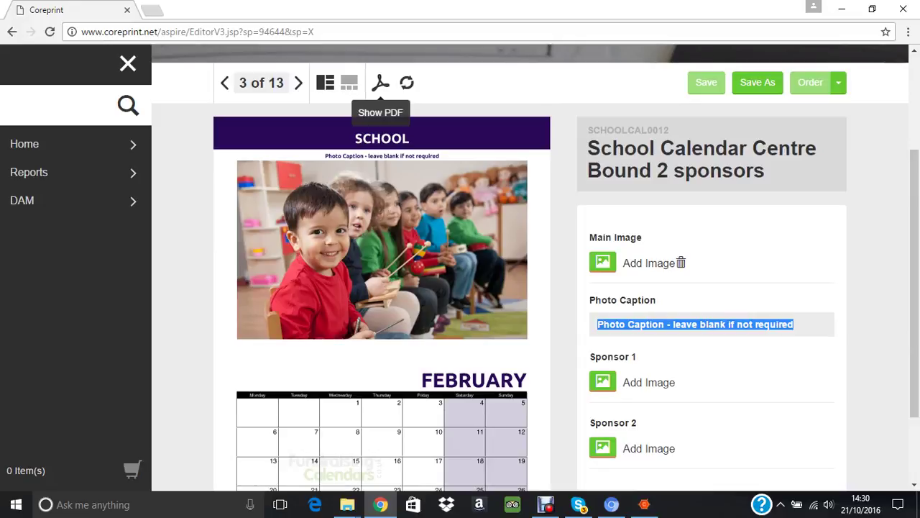
Generate the PDF proof of the February page, examine its picture, caption and date grid, and close the proof.
{"action": "left_click", "coordinate": [380, 83]}
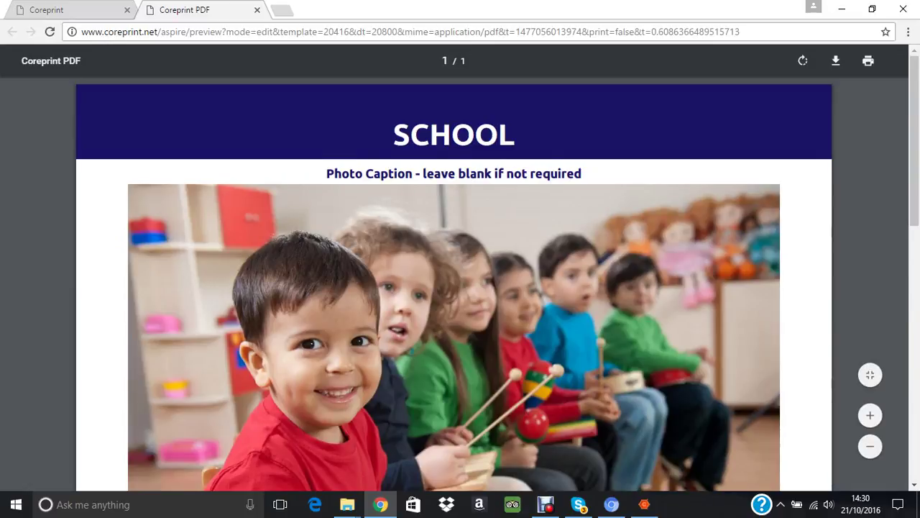
{"action": "scroll", "coordinate": [460, 288], "scroll_direction": "down", "scroll_amount": 5}
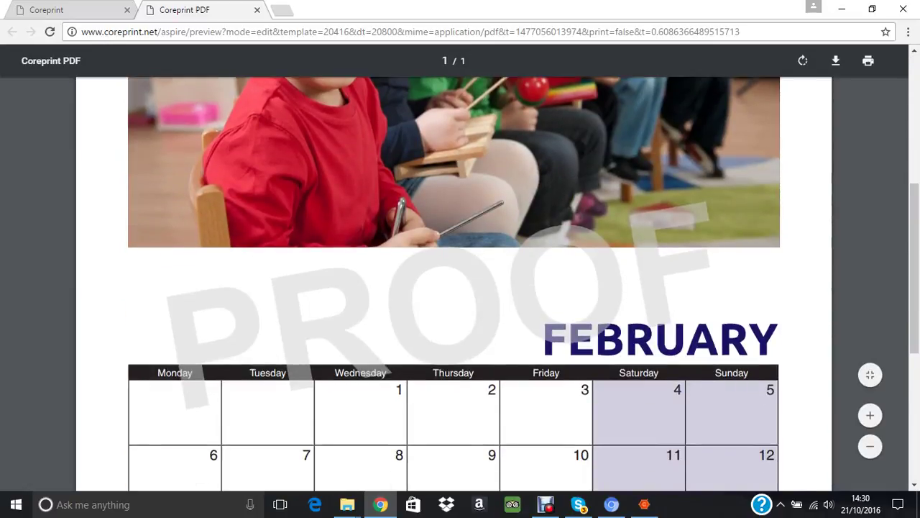
{"action": "scroll", "coordinate": [460, 288], "scroll_direction": "down", "scroll_amount": 4}
{"action": "scroll", "coordinate": [460, 288], "scroll_direction": "up", "scroll_amount": 3}
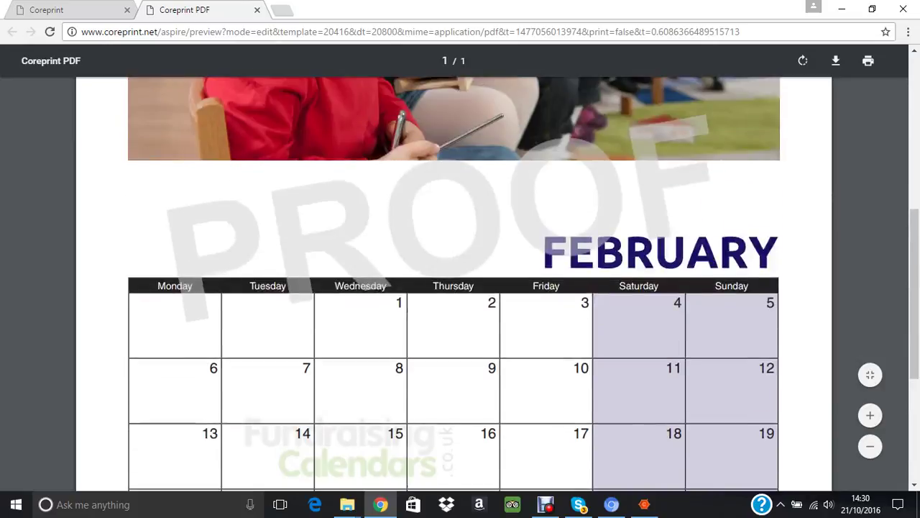
{"action": "scroll", "coordinate": [460, 288], "scroll_direction": "up", "scroll_amount": 5}
{"action": "scroll", "coordinate": [460, 288], "scroll_direction": "up", "scroll_amount": 1}
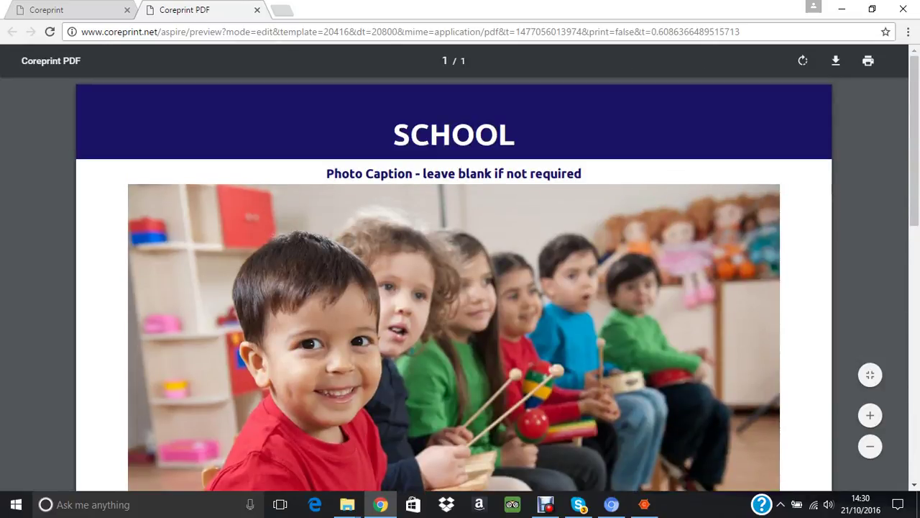
{"action": "scroll", "coordinate": [460, 287], "scroll_direction": "down", "scroll_amount": 10}
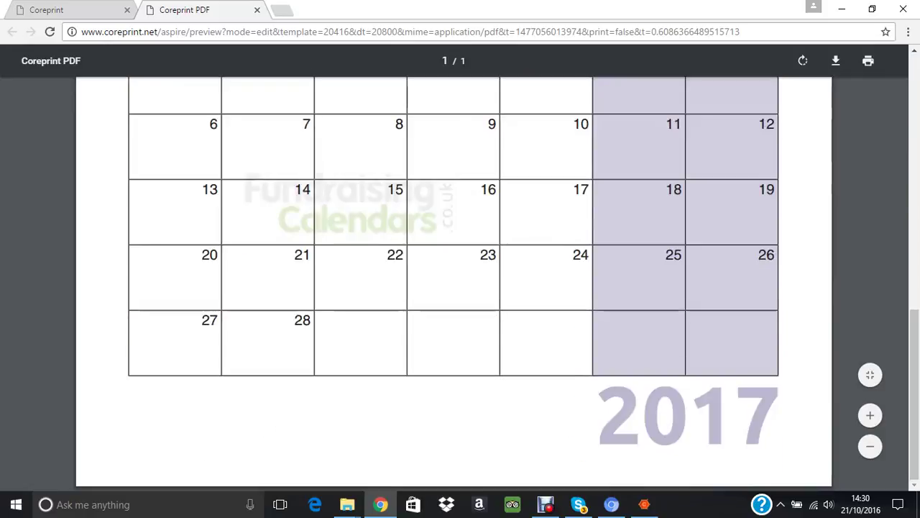
{"action": "scroll", "coordinate": [460, 288], "scroll_direction": "up", "scroll_amount": 10}
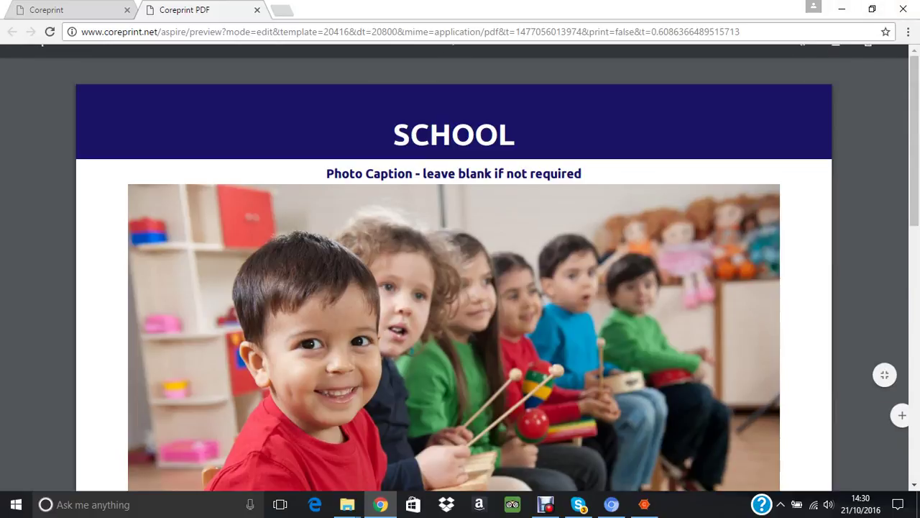
{"action": "left_click", "coordinate": [256, 10]}
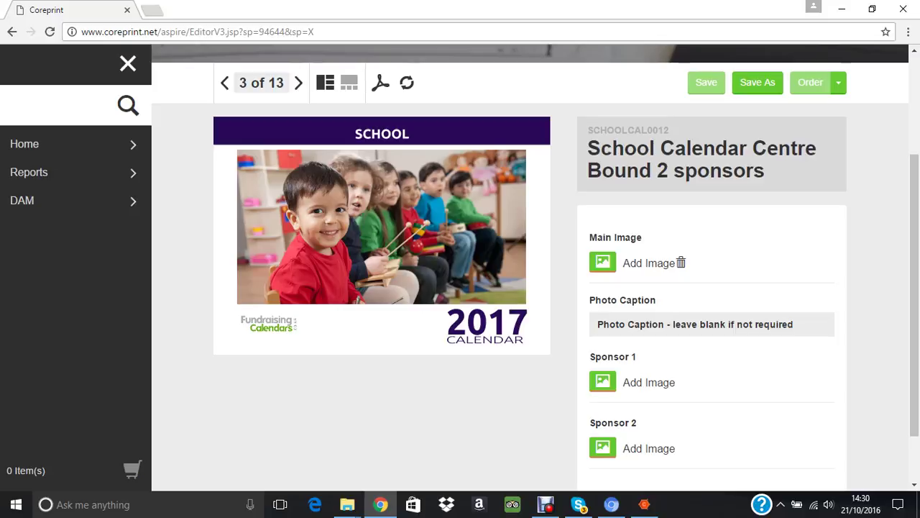
{"action": "scroll", "coordinate": [530, 267], "scroll_direction": "up", "scroll_amount": 2}
{"action": "scroll", "coordinate": [530, 267], "scroll_direction": "down", "scroll_amount": 2}
{"action": "left_click", "coordinate": [757, 82]}
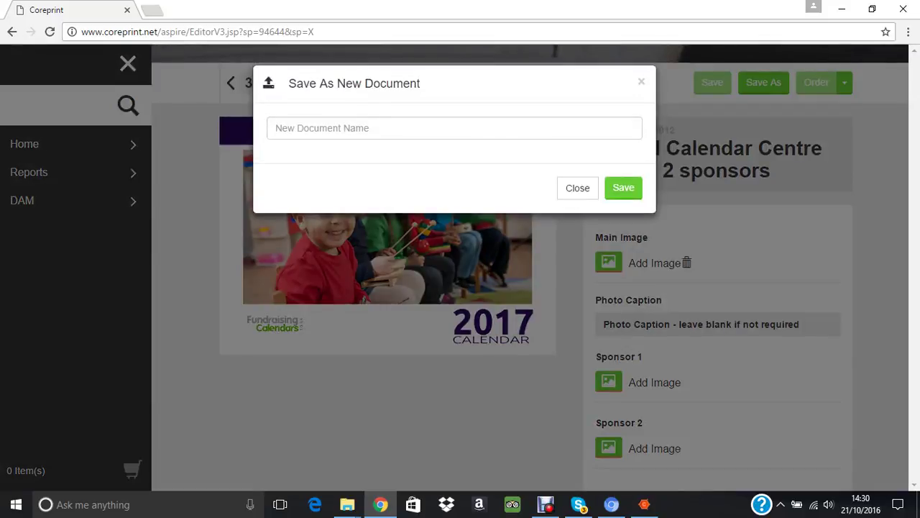
{"action": "left_click", "coordinate": [577, 187]}
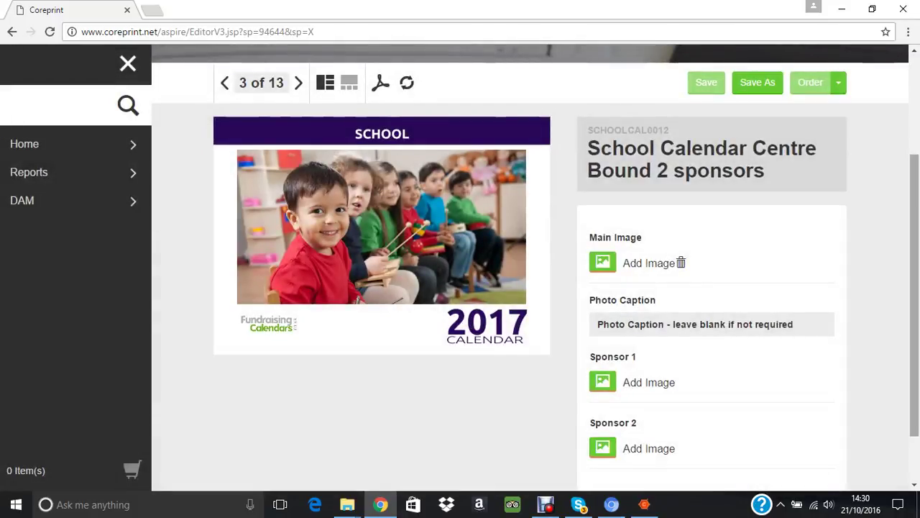
Return to the January page, generate the PDF proof and examine its cover, January, February and March pages.
{"action": "scroll", "coordinate": [224, 99], "scroll_direction": "up", "scroll_amount": 1}
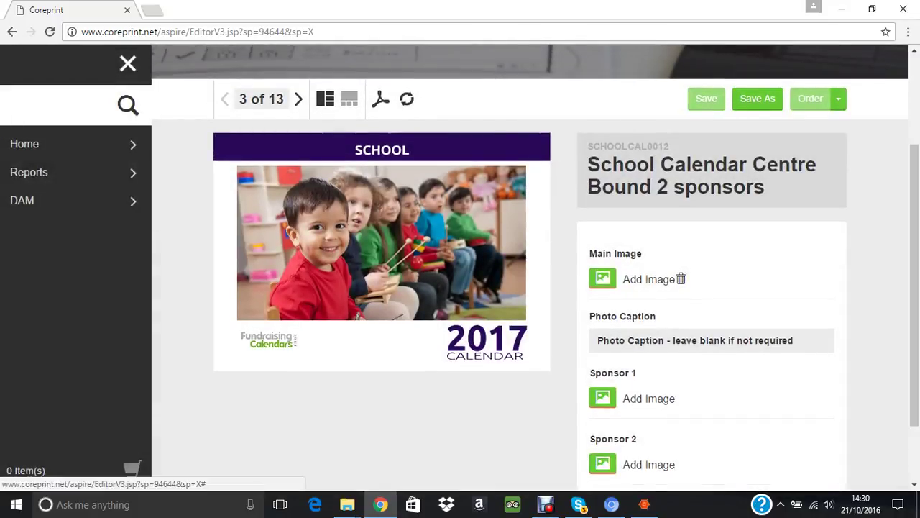
{"action": "left_click", "coordinate": [224, 99]}
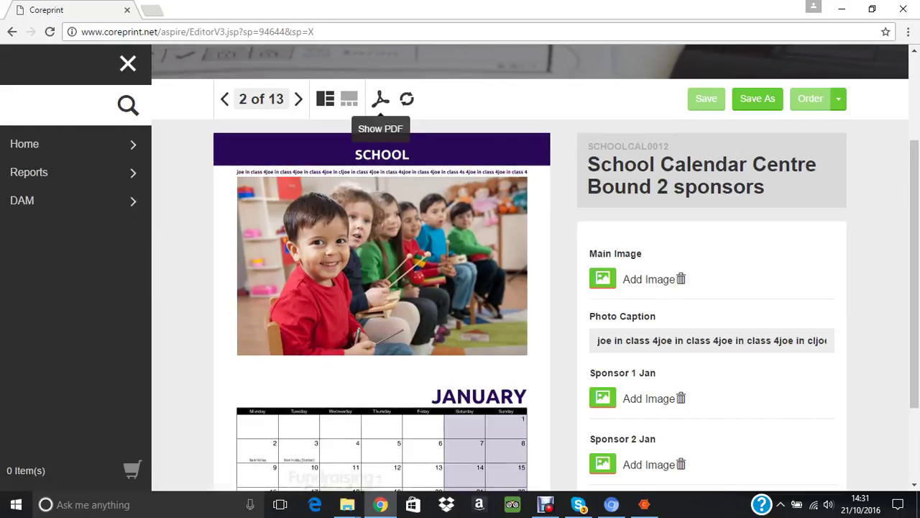
{"action": "left_click", "coordinate": [380, 99]}
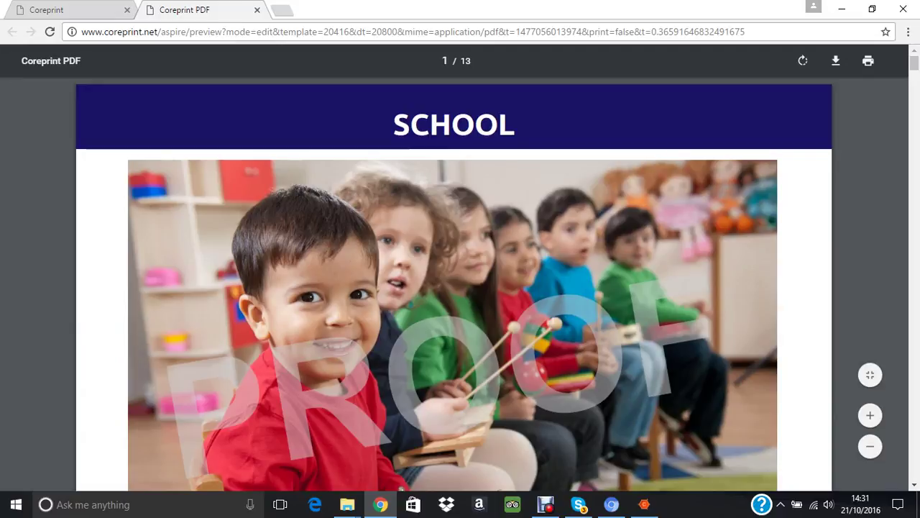
{"action": "scroll", "coordinate": [453, 284], "scroll_direction": "down", "scroll_amount": 5}
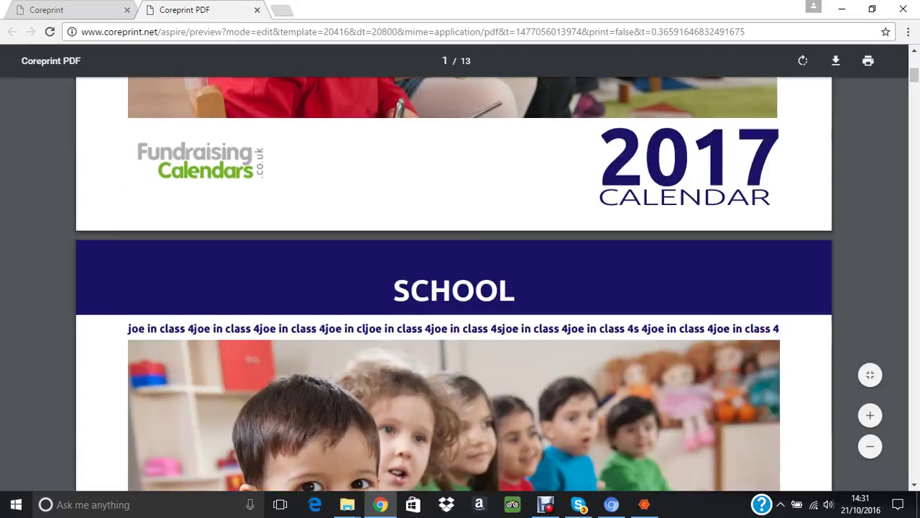
{"action": "scroll", "coordinate": [453, 284], "scroll_direction": "up", "scroll_amount": 5}
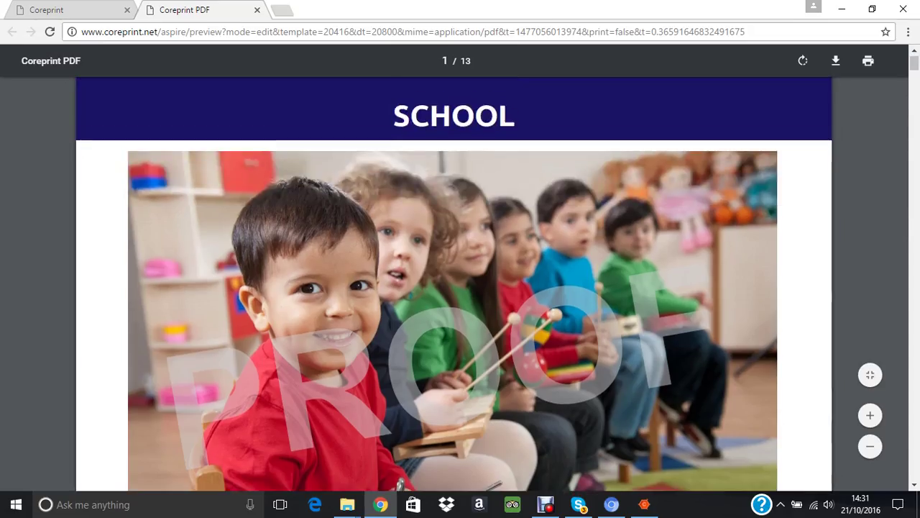
{"action": "scroll", "coordinate": [453, 284], "scroll_direction": "down", "scroll_amount": 5}
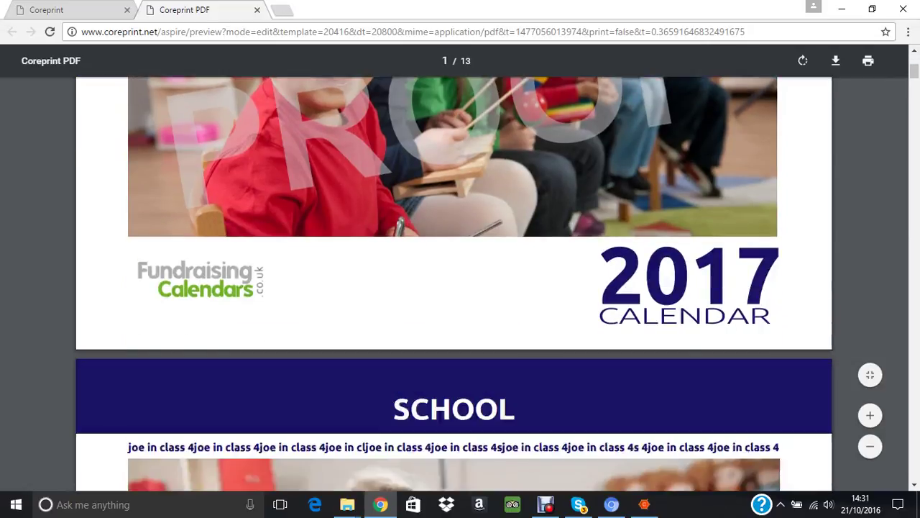
{"action": "scroll", "coordinate": [453, 284], "scroll_direction": "down", "scroll_amount": 5}
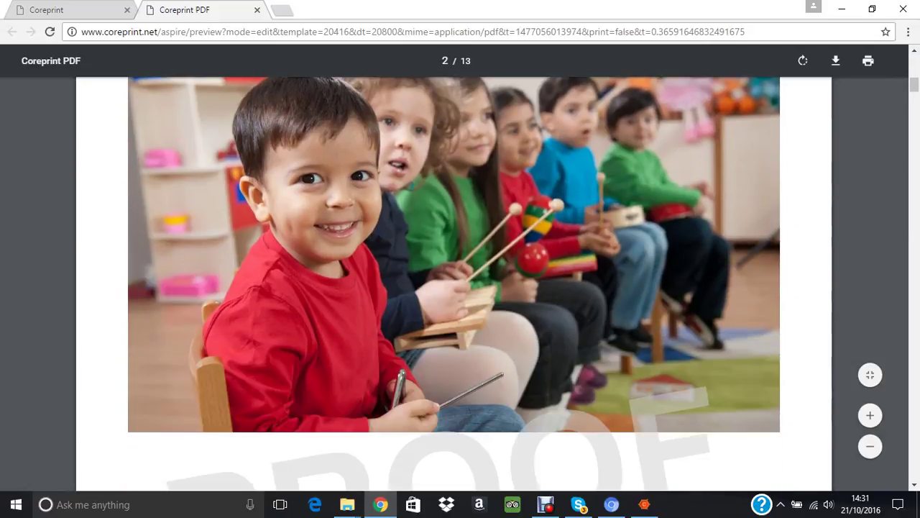
{"action": "scroll", "coordinate": [453, 284], "scroll_direction": "down", "scroll_amount": 10}
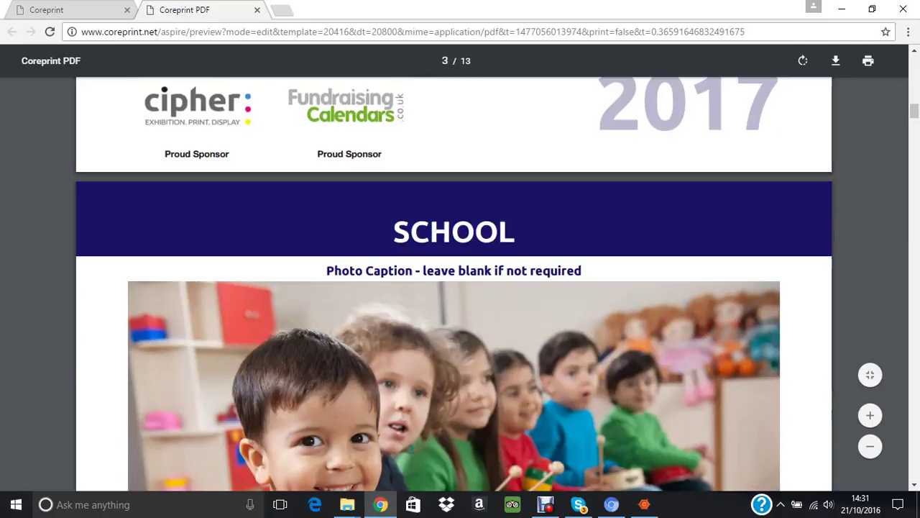
{"action": "scroll", "coordinate": [454, 284], "scroll_direction": "down", "scroll_amount": 8}
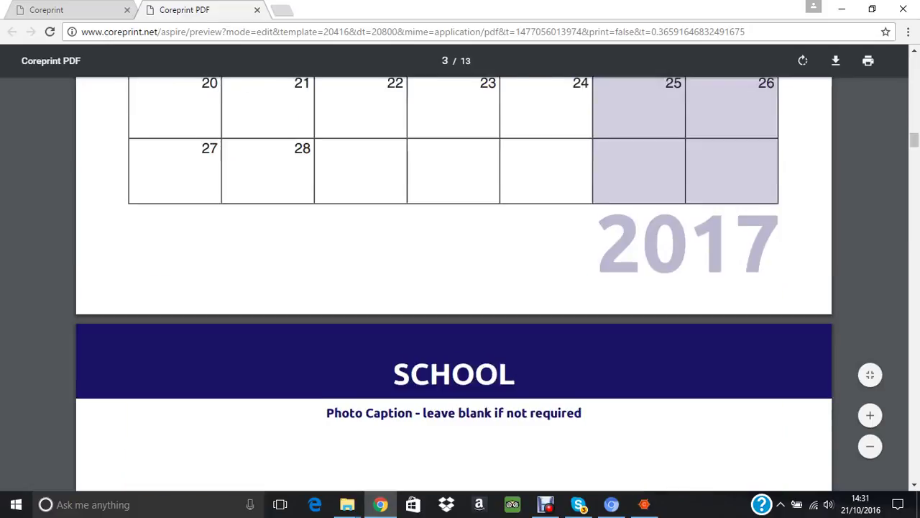
{"action": "scroll", "coordinate": [454, 284], "scroll_direction": "down", "scroll_amount": 3}
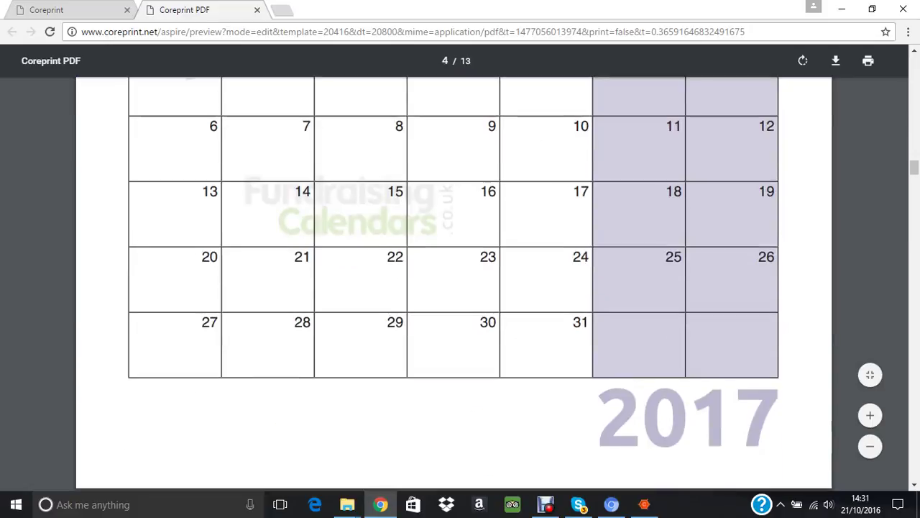
{"action": "scroll", "coordinate": [454, 284], "scroll_direction": "up", "scroll_amount": 10}
{"action": "scroll", "coordinate": [453, 284], "scroll_direction": "up", "scroll_amount": 5}
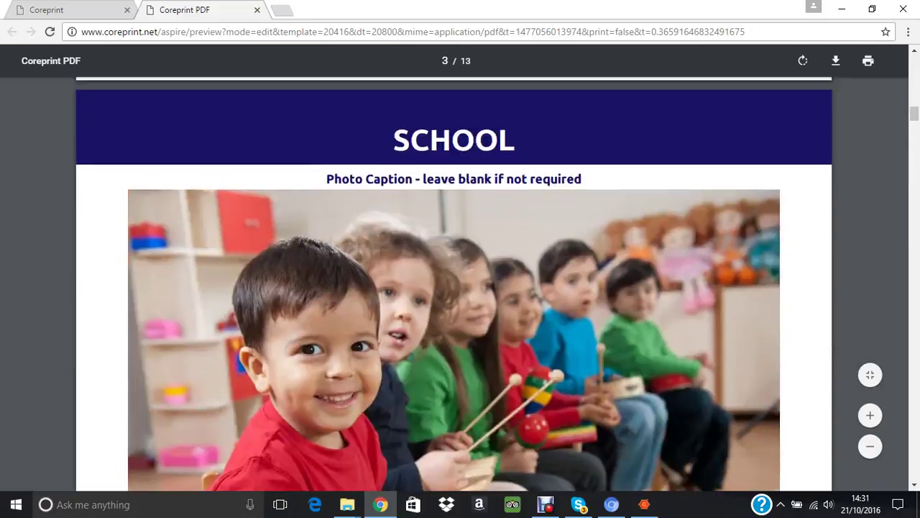
{"action": "scroll", "coordinate": [453, 283], "scroll_direction": "up", "scroll_amount": 10}
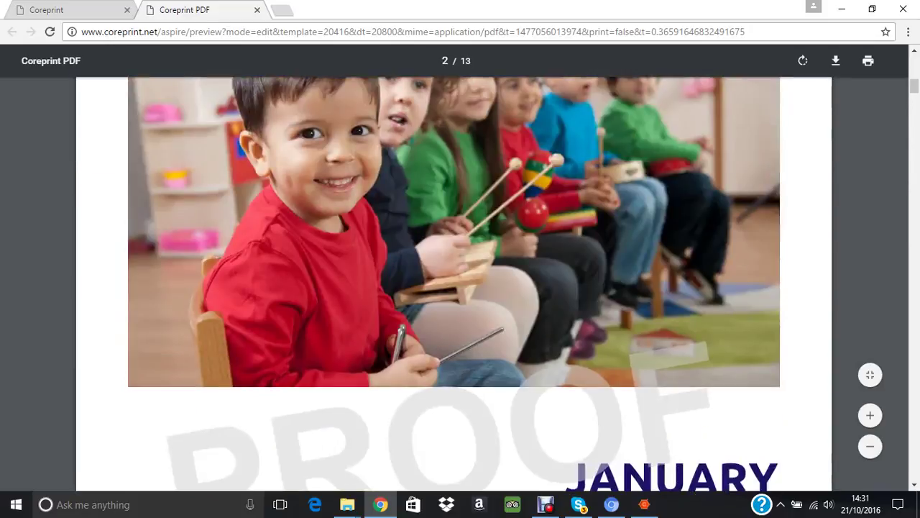
{"action": "scroll", "coordinate": [454, 284], "scroll_direction": "up", "scroll_amount": 10}
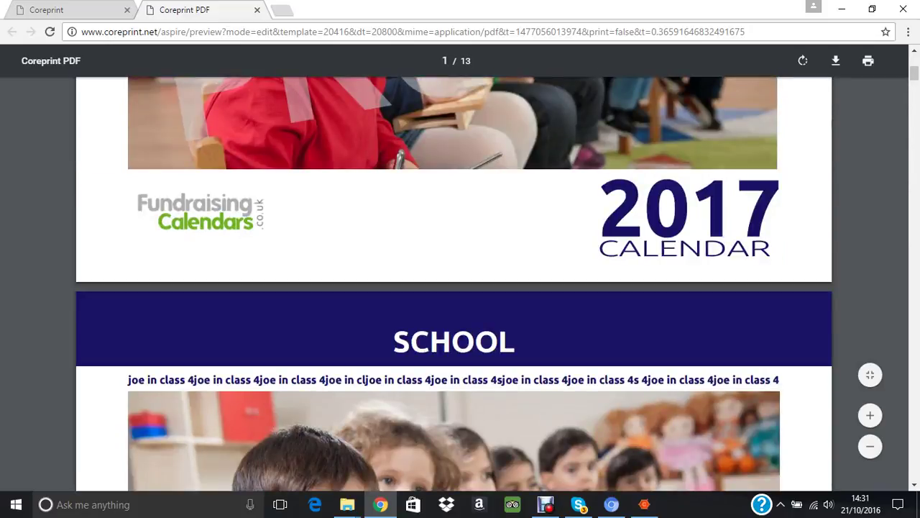
{"action": "scroll", "coordinate": [453, 284], "scroll_direction": "down", "scroll_amount": 2}
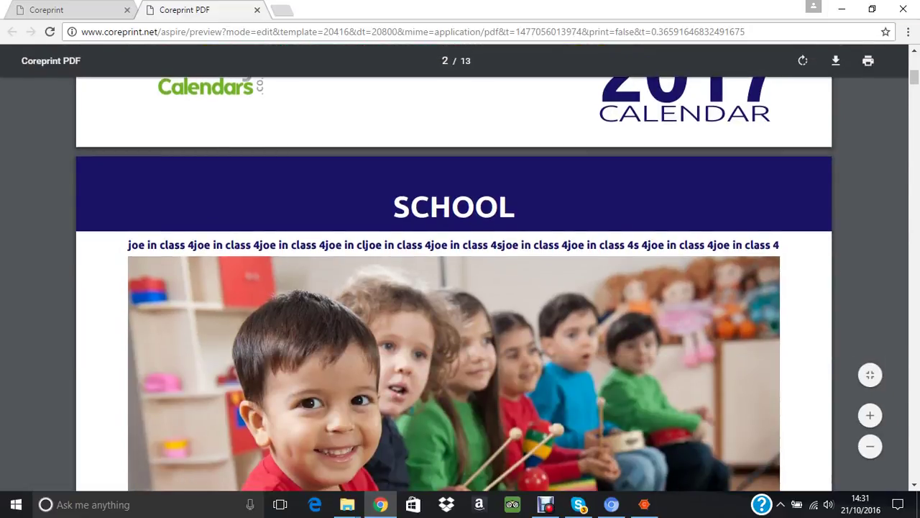
View the proof's print settings and its file save options without printing or saving, and close the proof.
{"action": "left_click", "coordinate": [867, 60]}
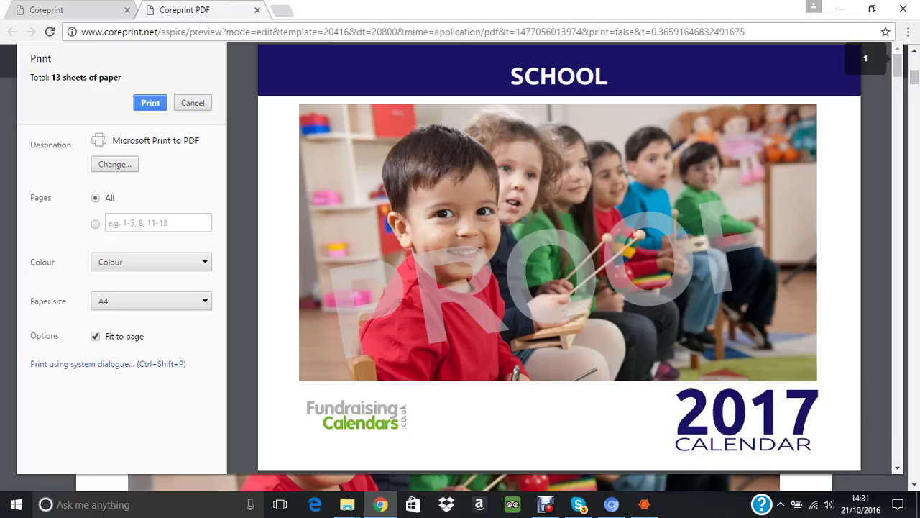
{"action": "left_click", "coordinate": [192, 103]}
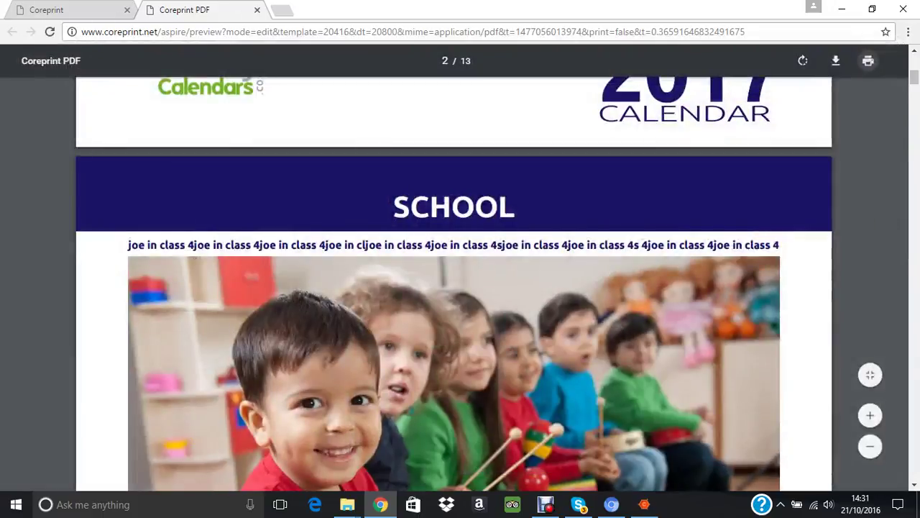
{"action": "left_click", "coordinate": [835, 61]}
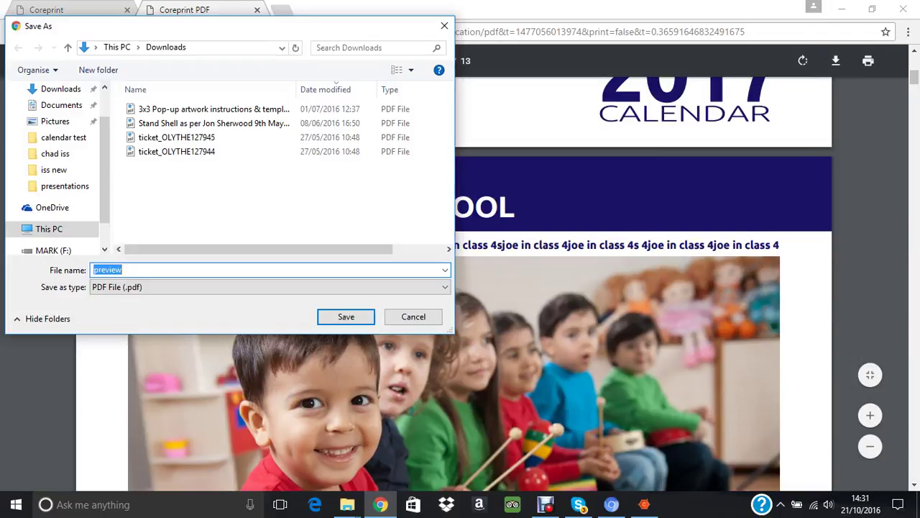
{"action": "left_click", "coordinate": [413, 316]}
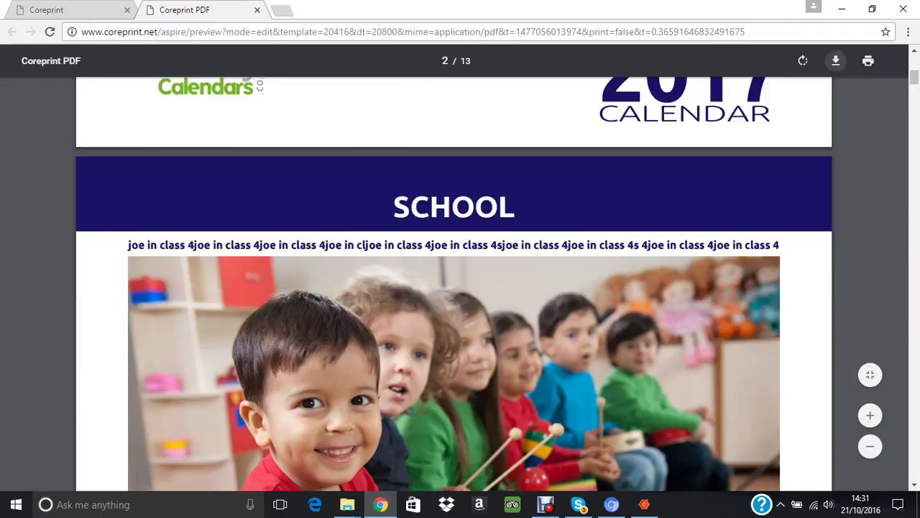
{"action": "left_click", "coordinate": [257, 10]}
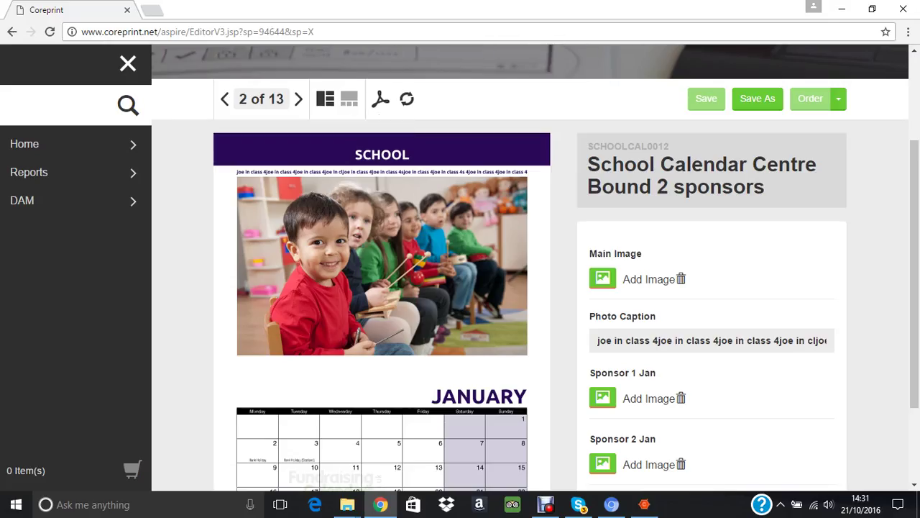
Save the personalised calendar as a new document named "test".
{"action": "left_click_drag", "start_coordinate": [914, 273], "coordinate": [914, 338]}
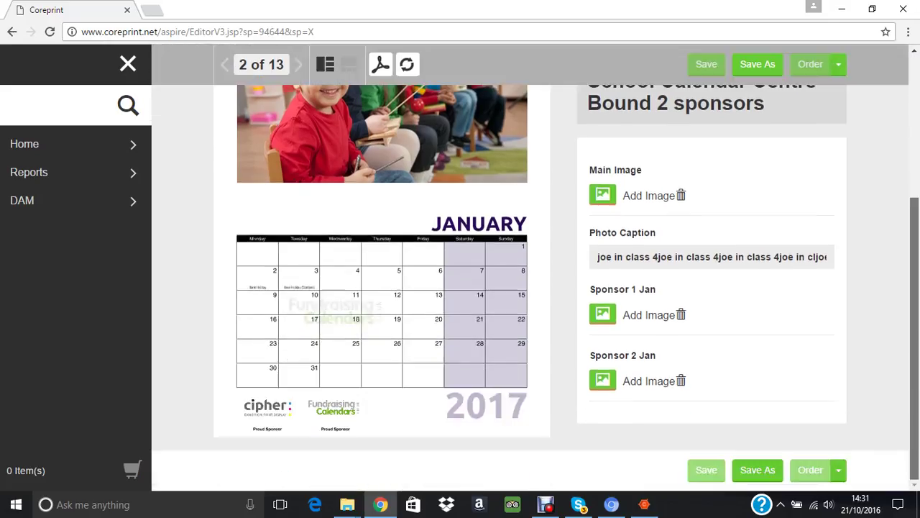
{"action": "scroll", "coordinate": [460, 266], "scroll_direction": "up", "scroll_amount": 5}
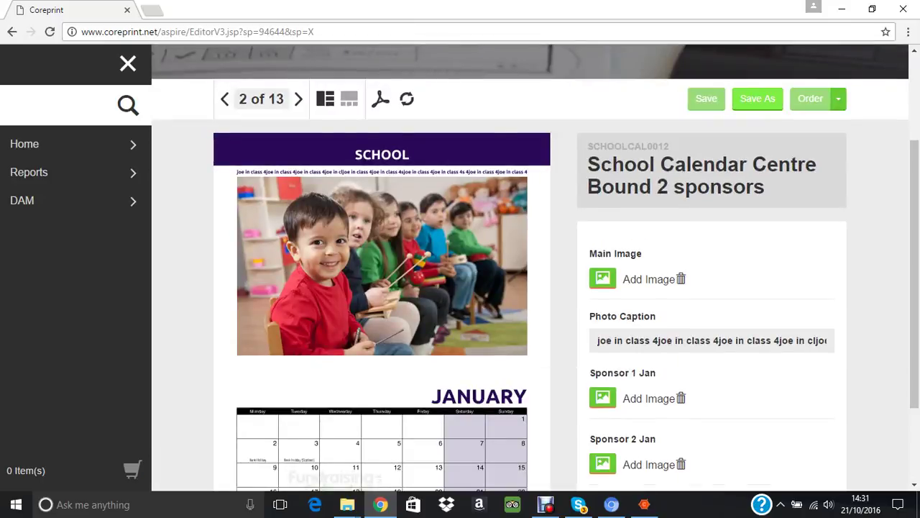
{"action": "left_click", "coordinate": [758, 98]}
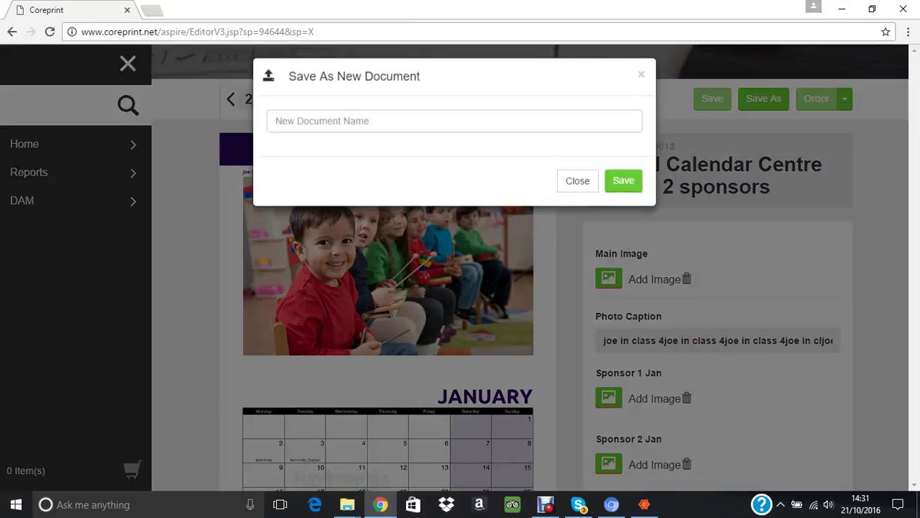
{"action": "type", "text": "t"}
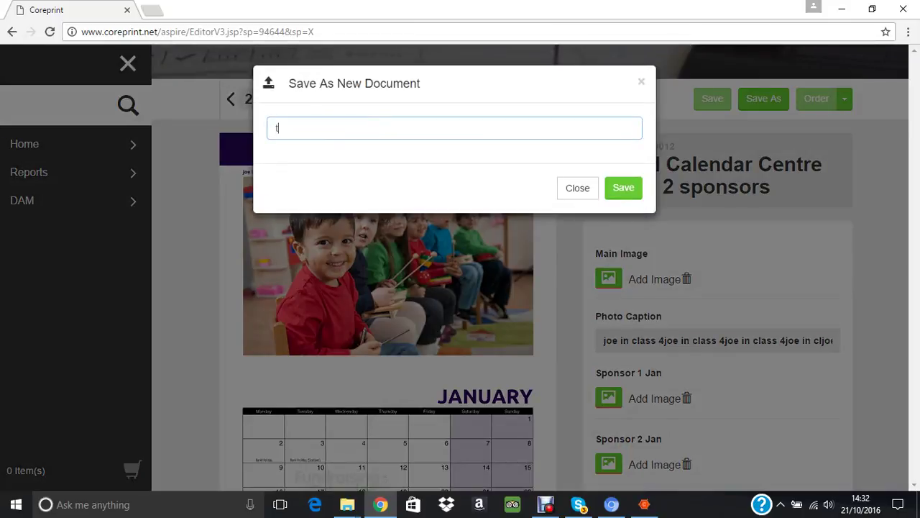
{"action": "type", "text": "est"}
{"action": "key", "text": "Return"}
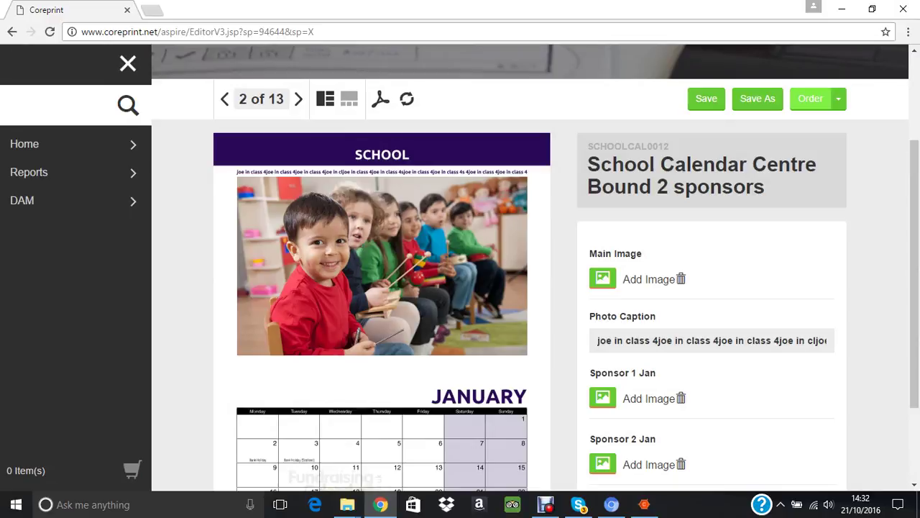
Order the saved calendar with a quantity of 50 and add it to the basket.
{"action": "left_click", "coordinate": [810, 99]}
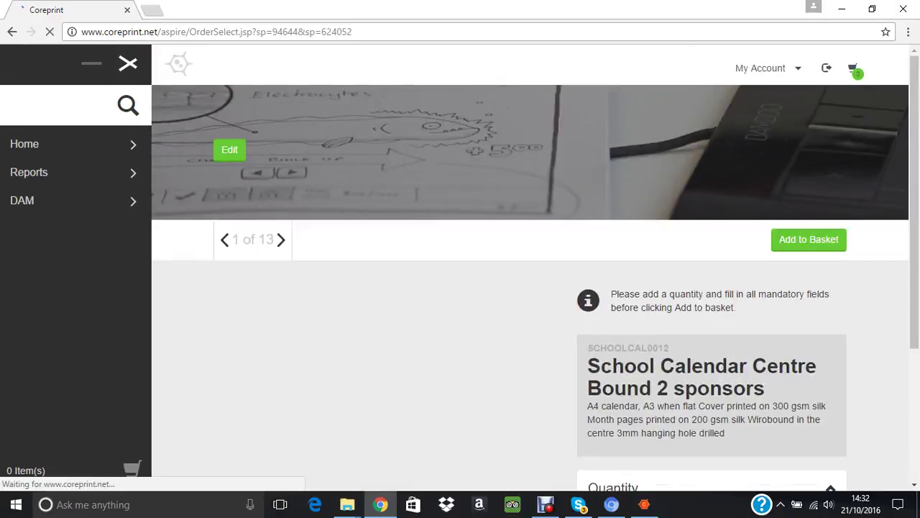
{"action": "scroll", "coordinate": [530, 267], "scroll_direction": "down", "scroll_amount": 3}
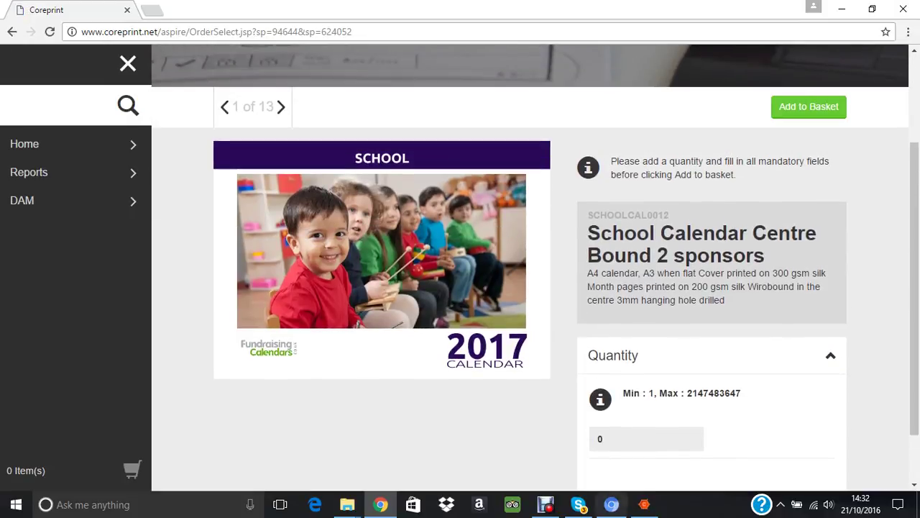
{"action": "double_click", "coordinate": [600, 438]}
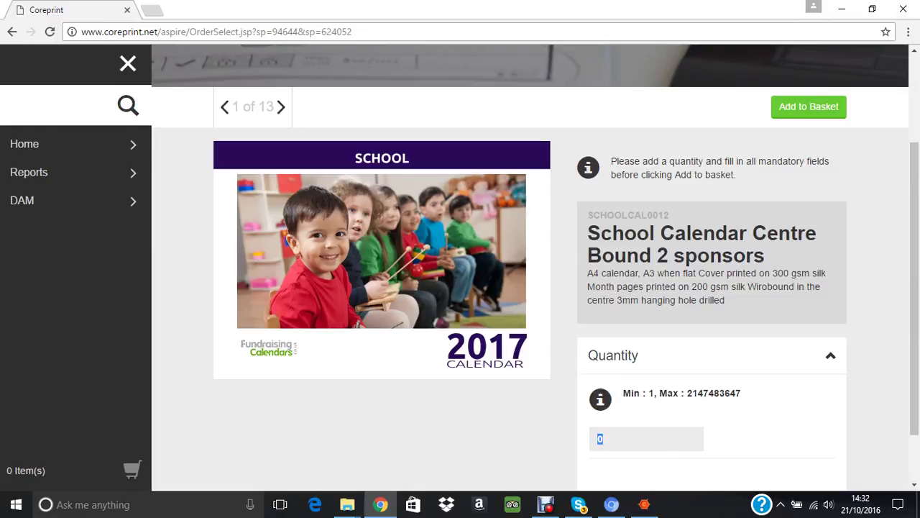
{"action": "type", "text": "50"}
{"action": "scroll", "coordinate": [600, 439], "scroll_direction": "down", "scroll_amount": 1}
{"action": "scroll", "coordinate": [601, 438], "scroll_direction": "up", "scroll_amount": 2}
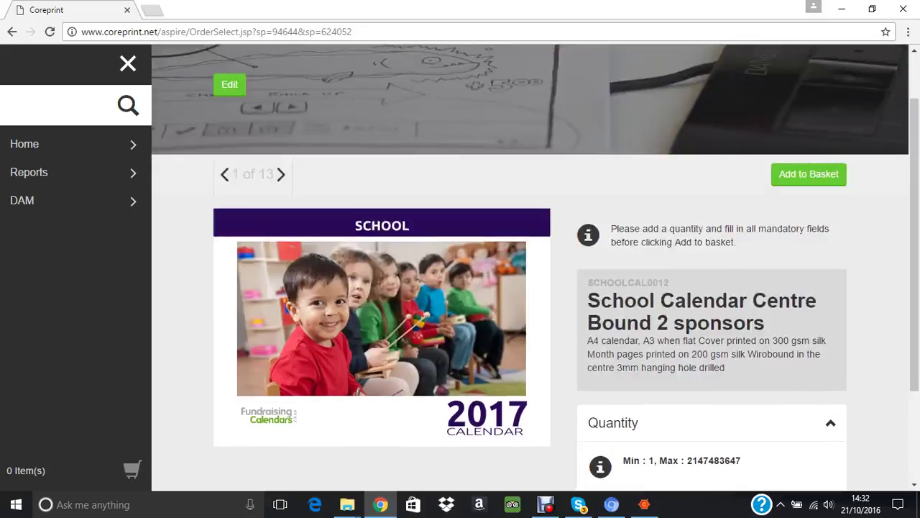
{"action": "left_click", "coordinate": [809, 174]}
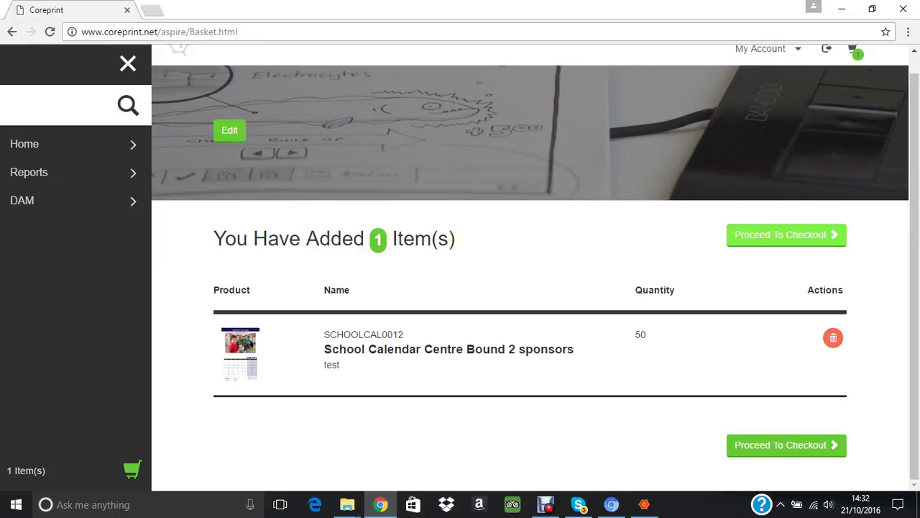
Proceed to checkout and look over the delivery address choices, the new address form and the invoice address choices.
{"action": "left_click", "coordinate": [786, 234]}
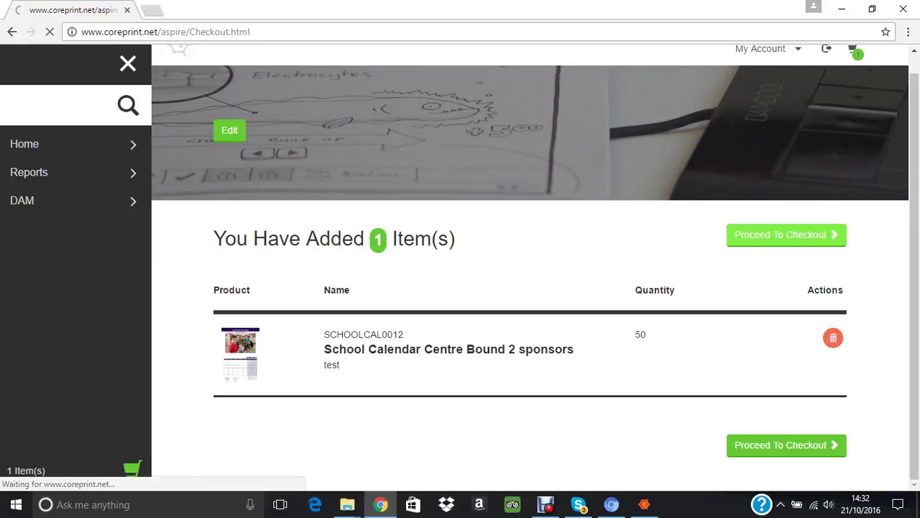
{"action": "scroll", "coordinate": [529, 287], "scroll_direction": "down", "scroll_amount": 4}
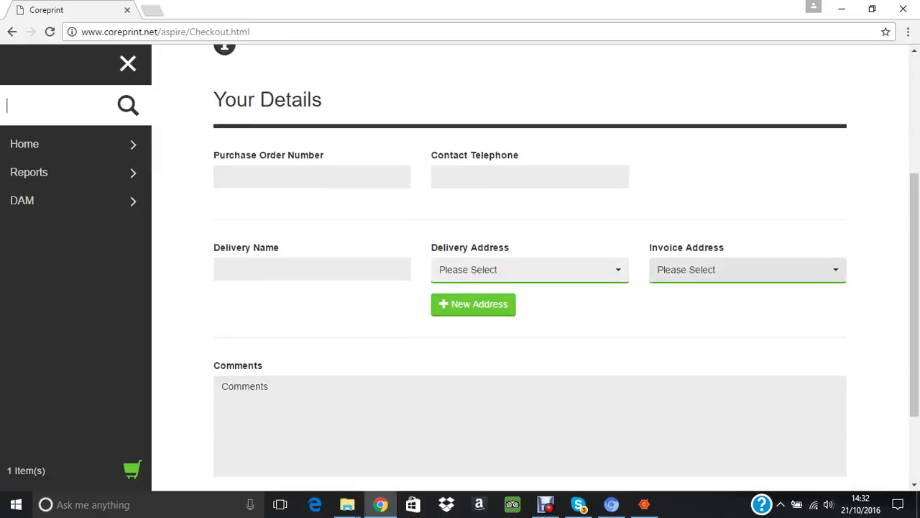
{"action": "left_click", "coordinate": [529, 216]}
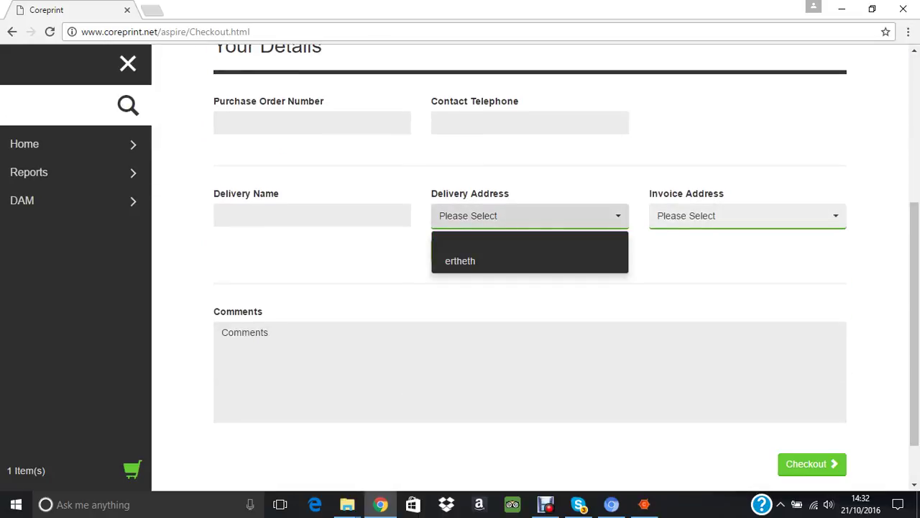
{"action": "key", "text": "Escape"}
{"action": "left_click", "coordinate": [473, 250]}
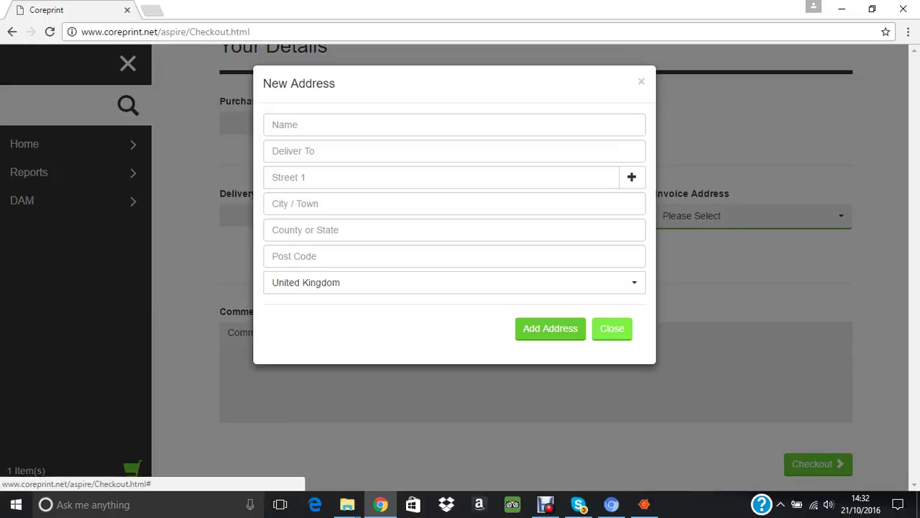
{"action": "left_click", "coordinate": [612, 328]}
{"action": "left_click", "coordinate": [748, 215]}
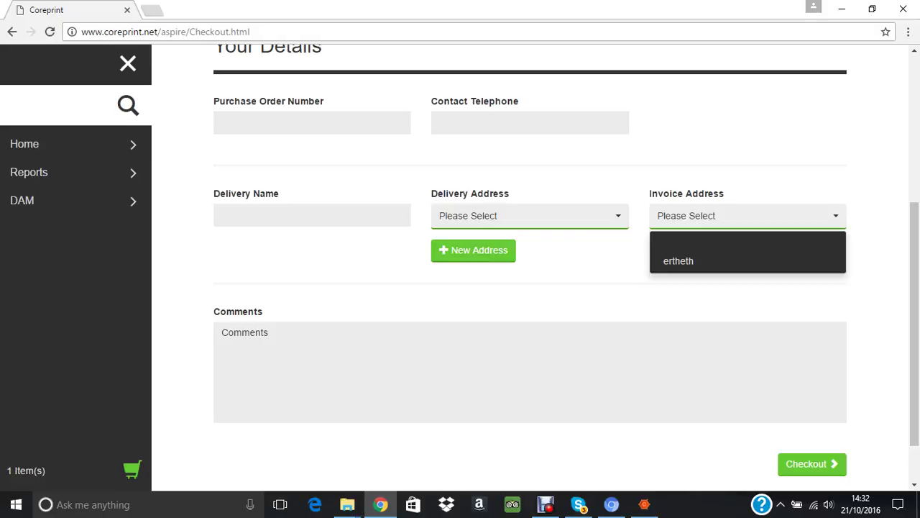
{"action": "scroll", "coordinate": [530, 288], "scroll_direction": "up", "scroll_amount": 4}
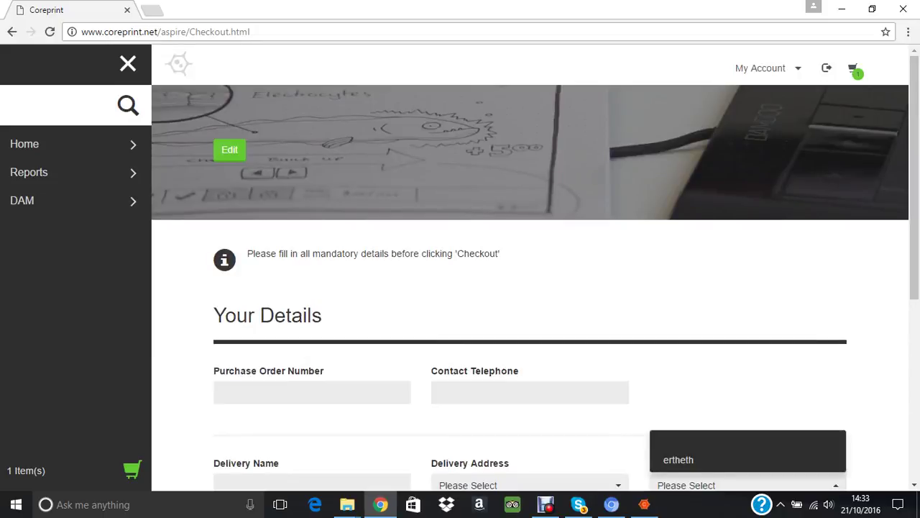
{"action": "scroll", "coordinate": [530, 287], "scroll_direction": "down", "scroll_amount": 5}
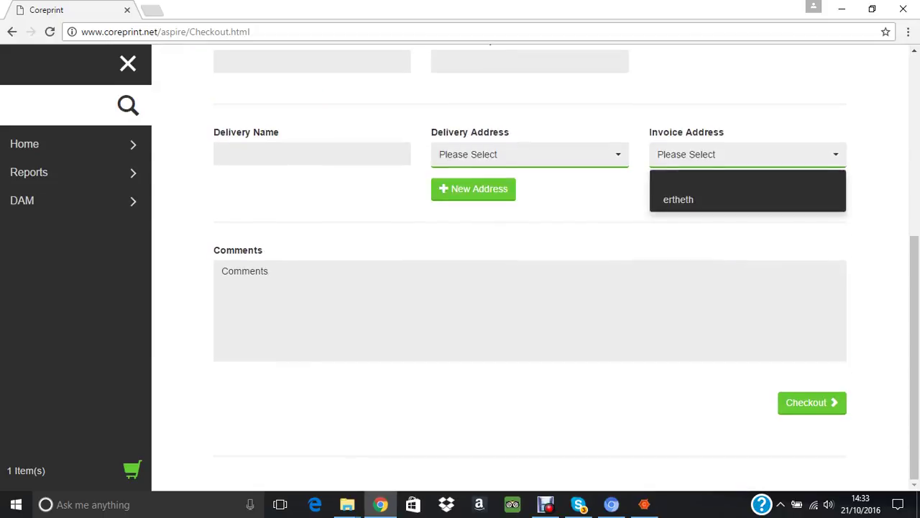
Try to submit the checkout with the details left blank and review which fields are required.
{"action": "left_click", "coordinate": [806, 402]}
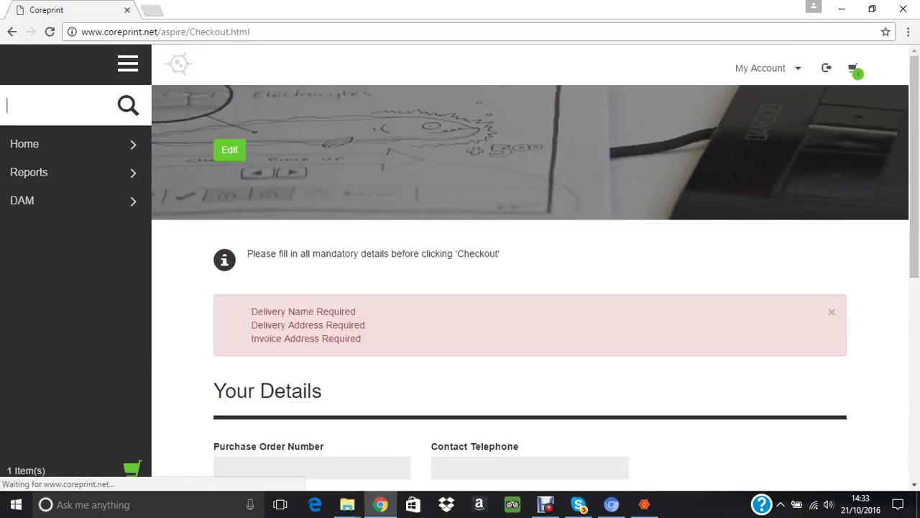
{"action": "scroll", "coordinate": [530, 287], "scroll_direction": "down", "scroll_amount": 4}
{"action": "scroll", "coordinate": [530, 288], "scroll_direction": "up", "scroll_amount": 3}
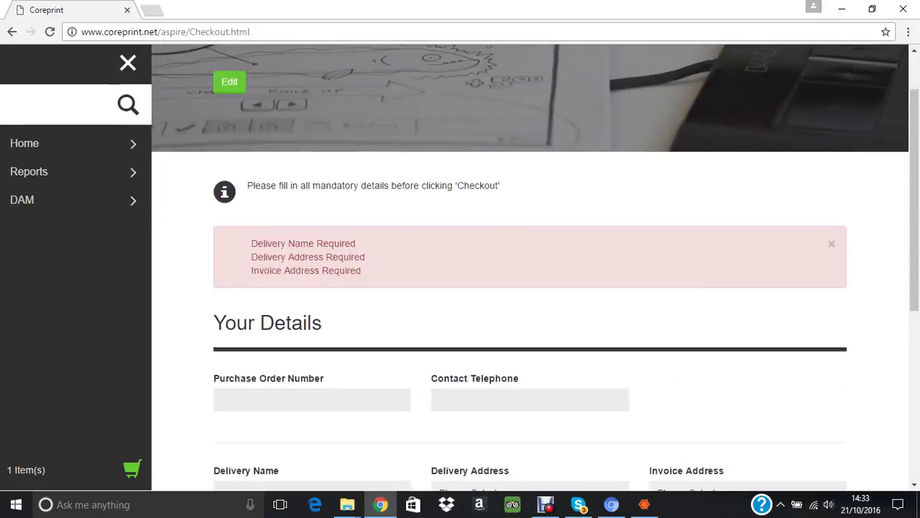
{"action": "scroll", "coordinate": [530, 288], "scroll_direction": "down", "scroll_amount": 3}
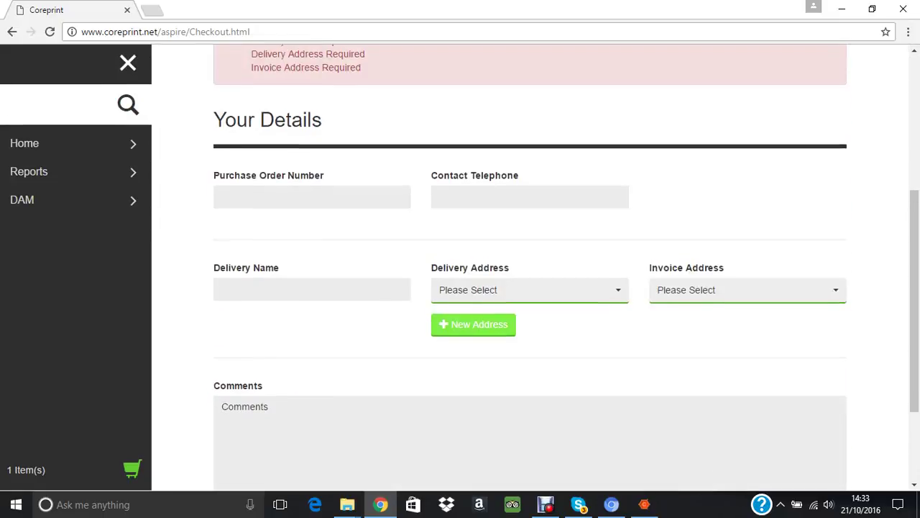
{"action": "scroll", "coordinate": [529, 288], "scroll_direction": "down", "scroll_amount": 2}
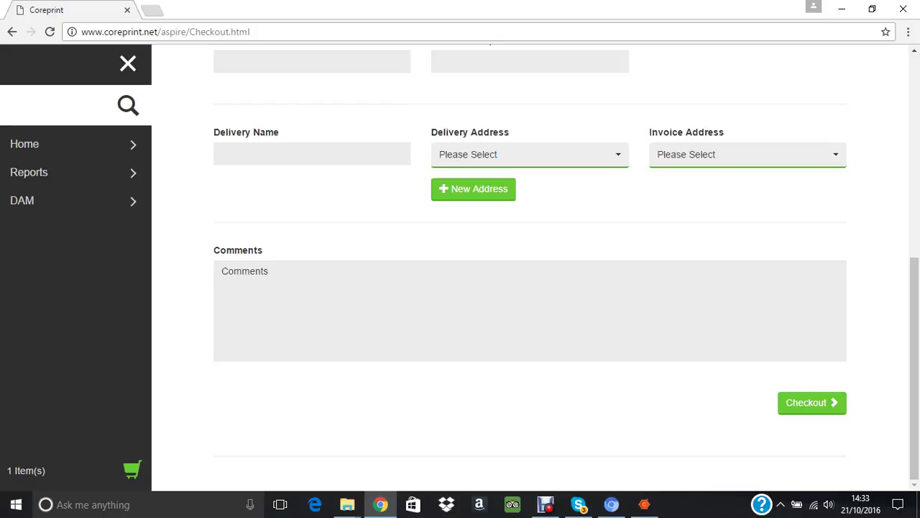